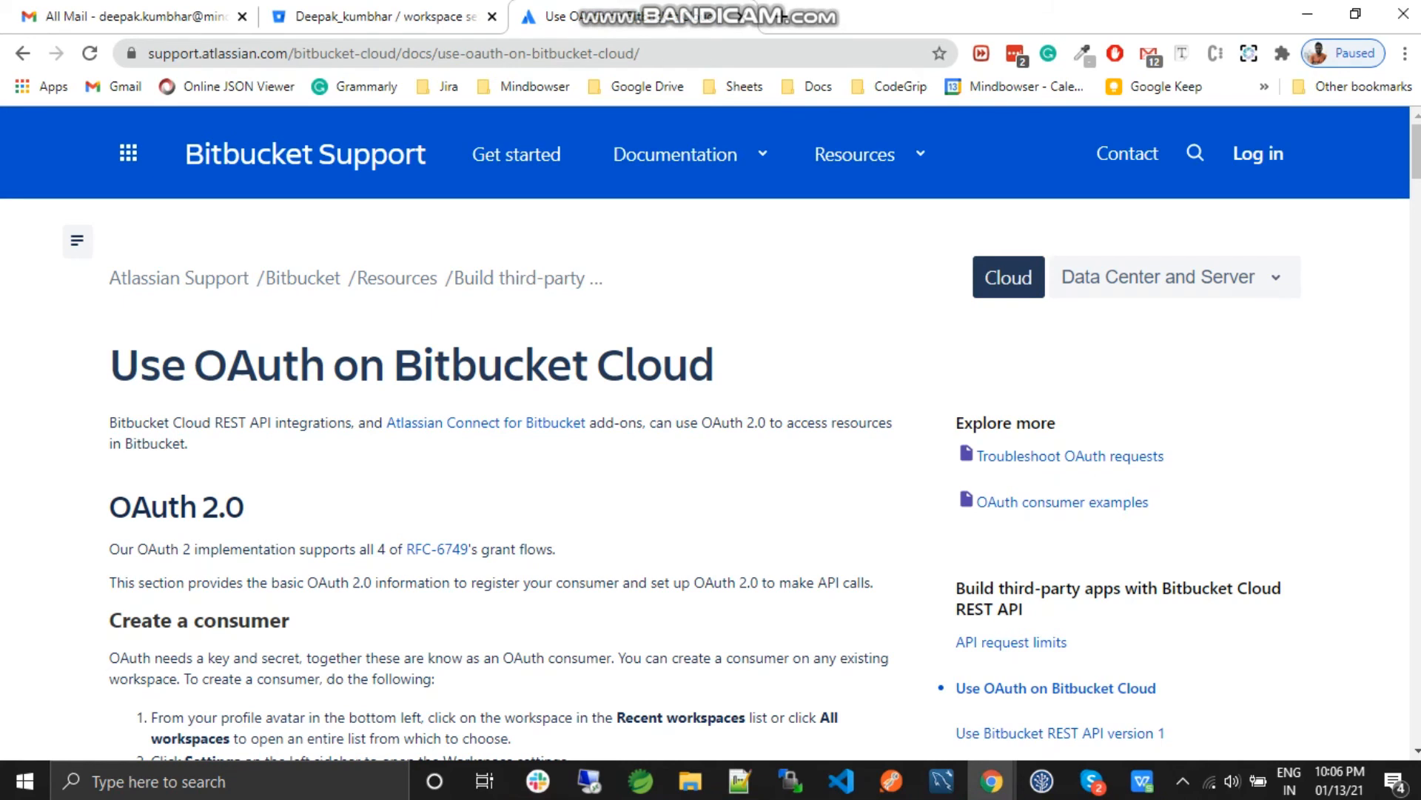
scroll(711, 445, down, 2)
scroll(712, 444, up, 2)
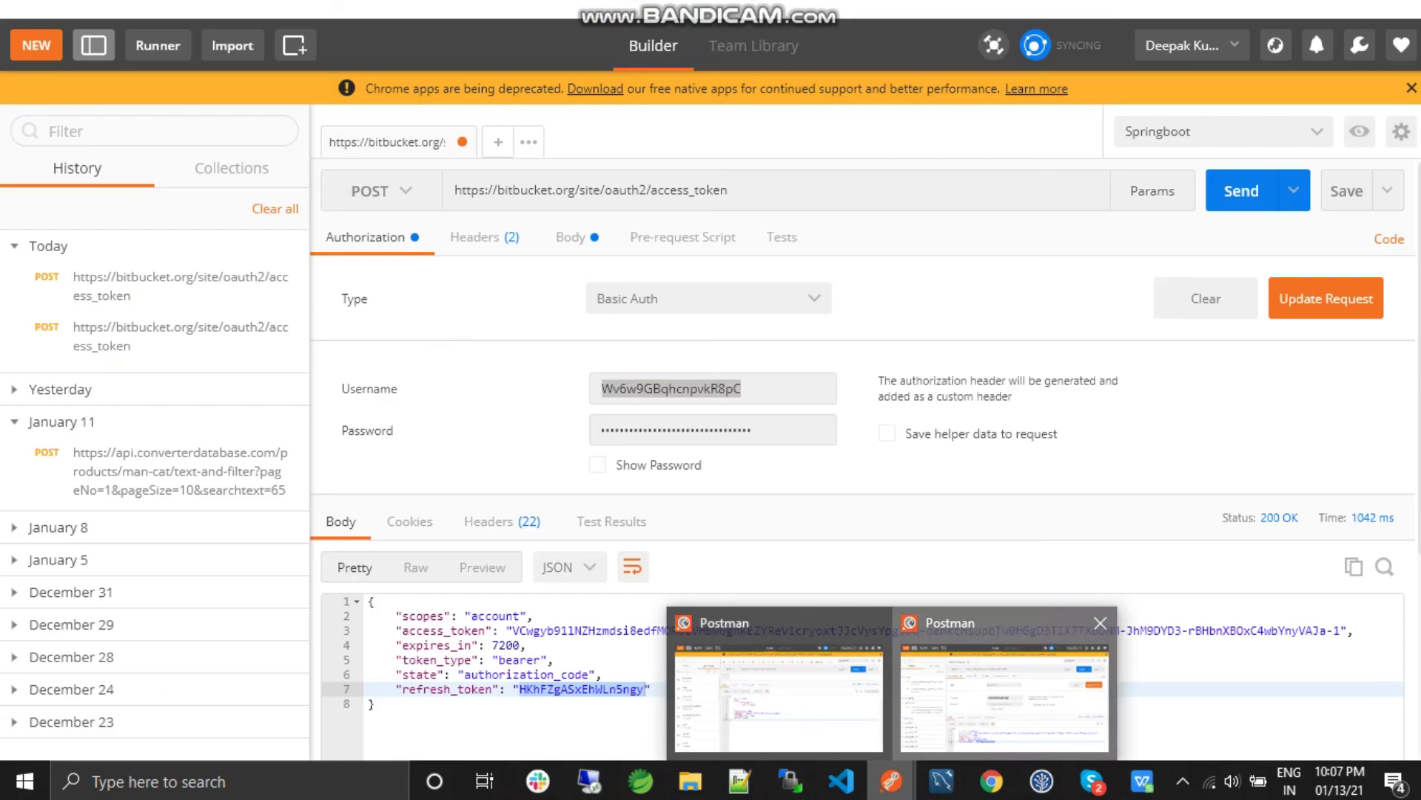
- Bring the Postman window with the earlier token response to the front
click(1005, 694)
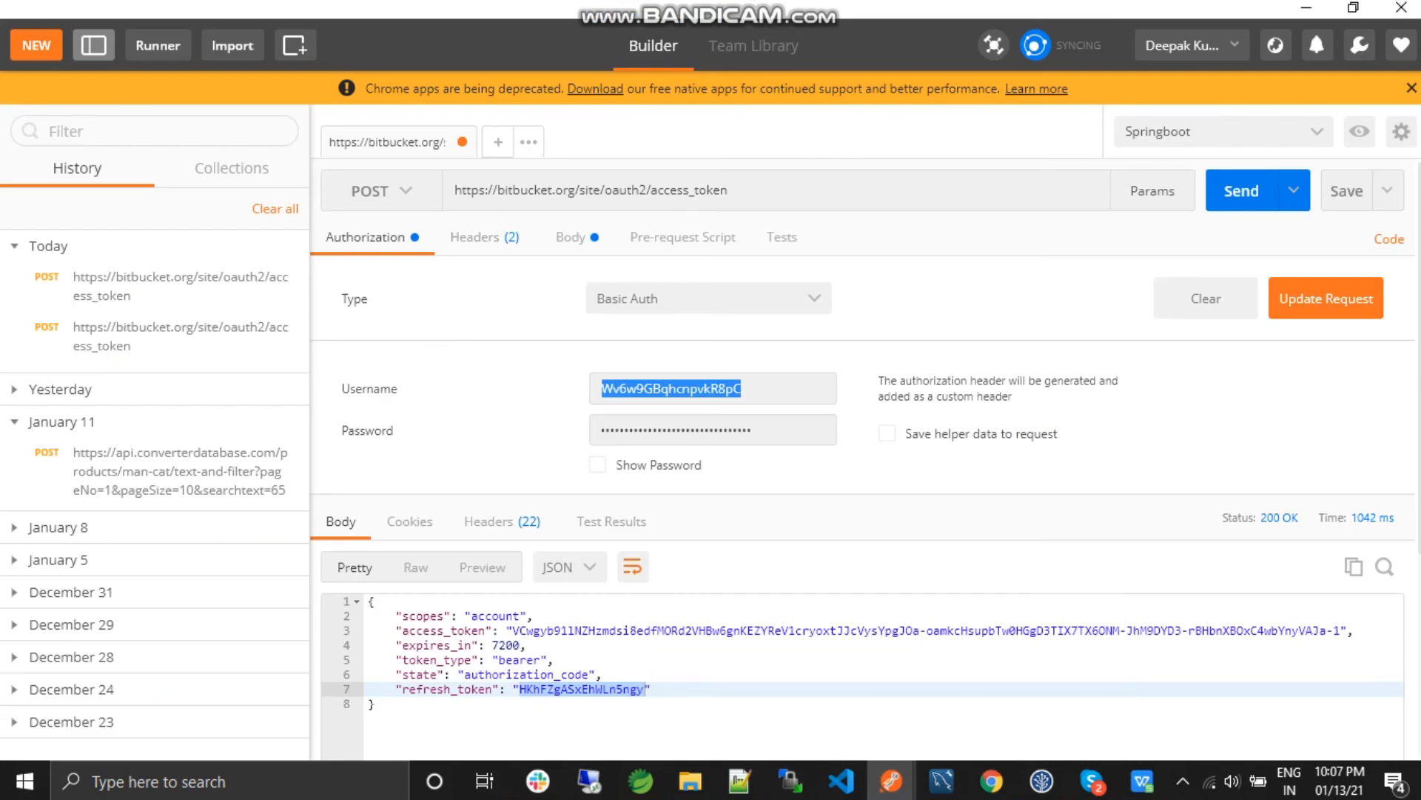
- Enlarge the response pane and highlight the refresh_token key and value on line 7
click(365, 237)
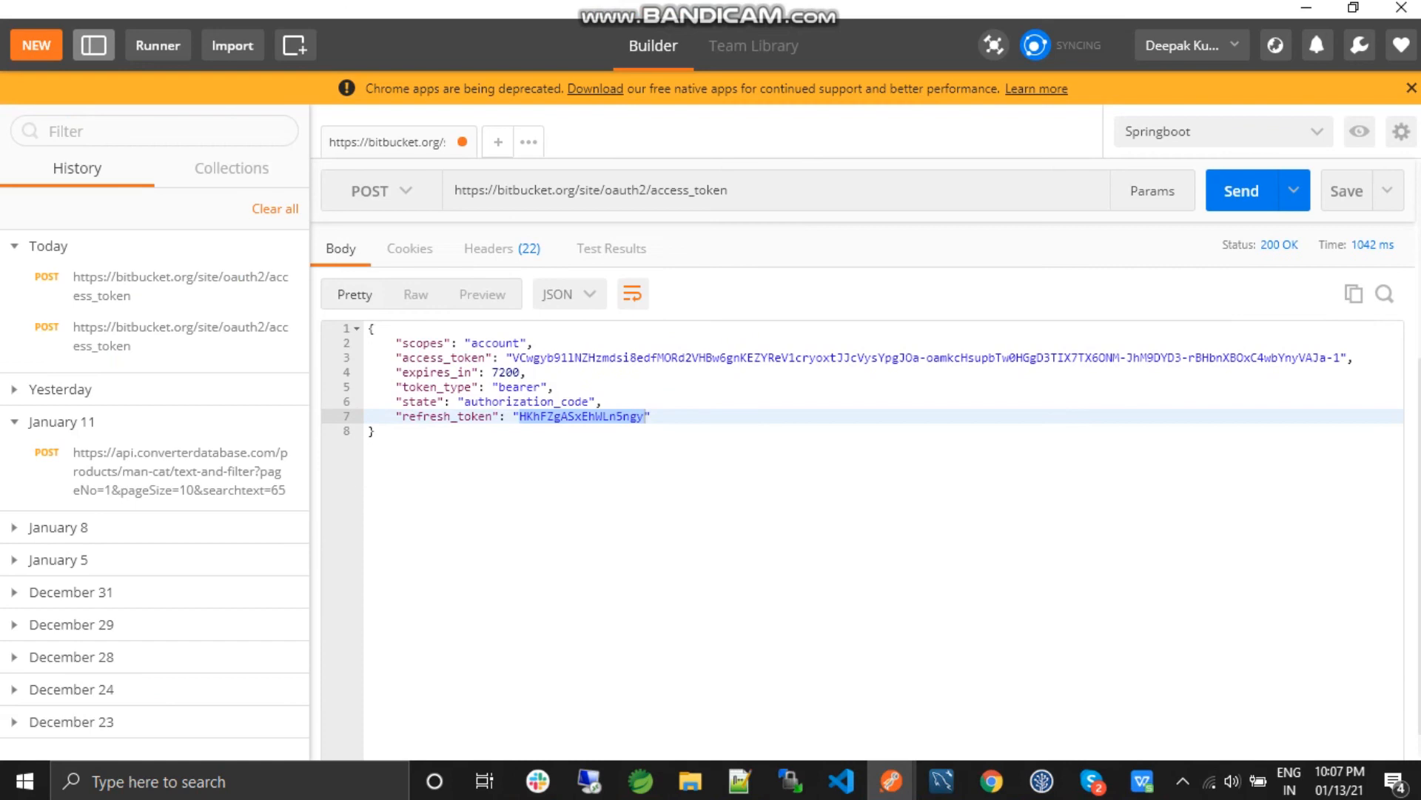
drag(378, 433, 370, 328)
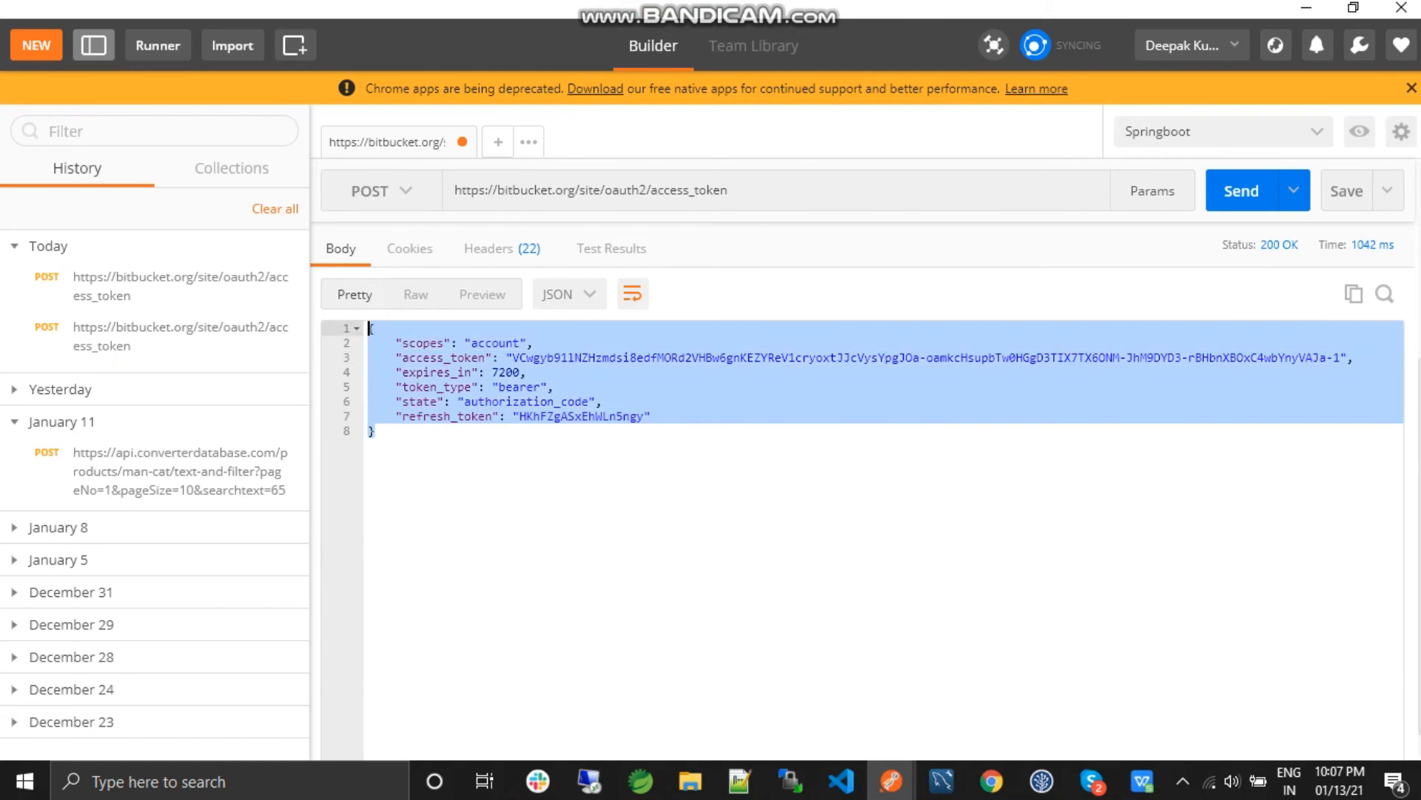
click(375, 432)
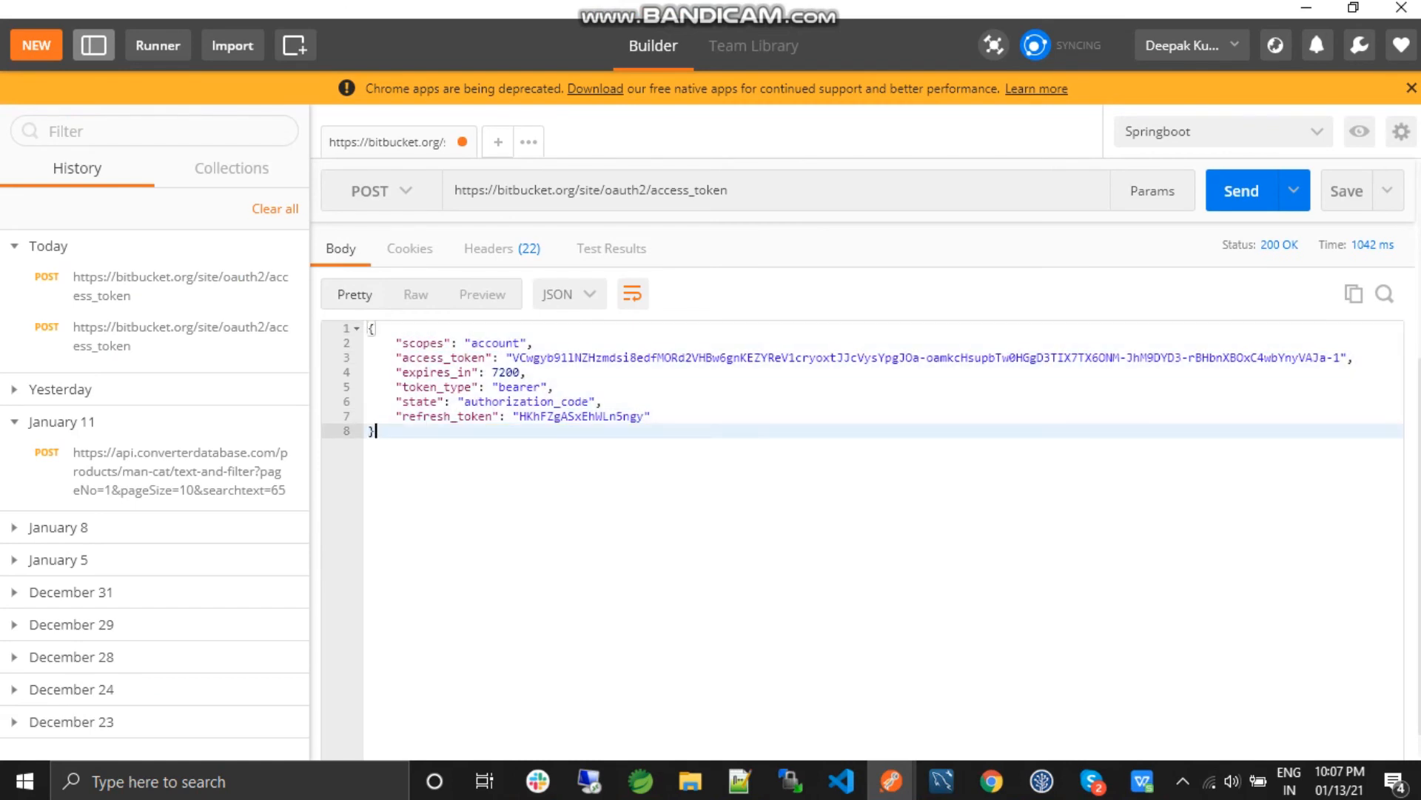
key(ctrl+a)
double_click(403, 416)
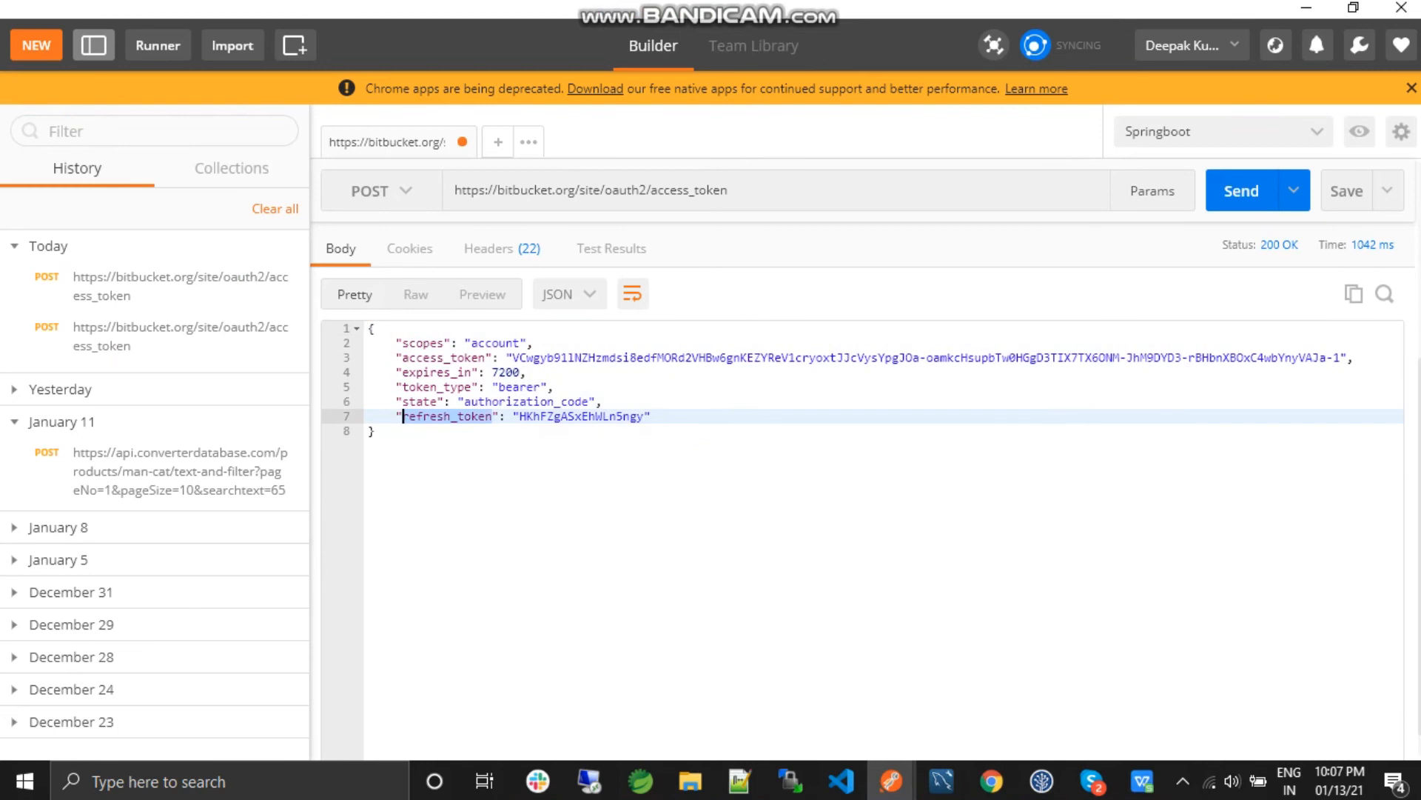
double_click(578, 417)
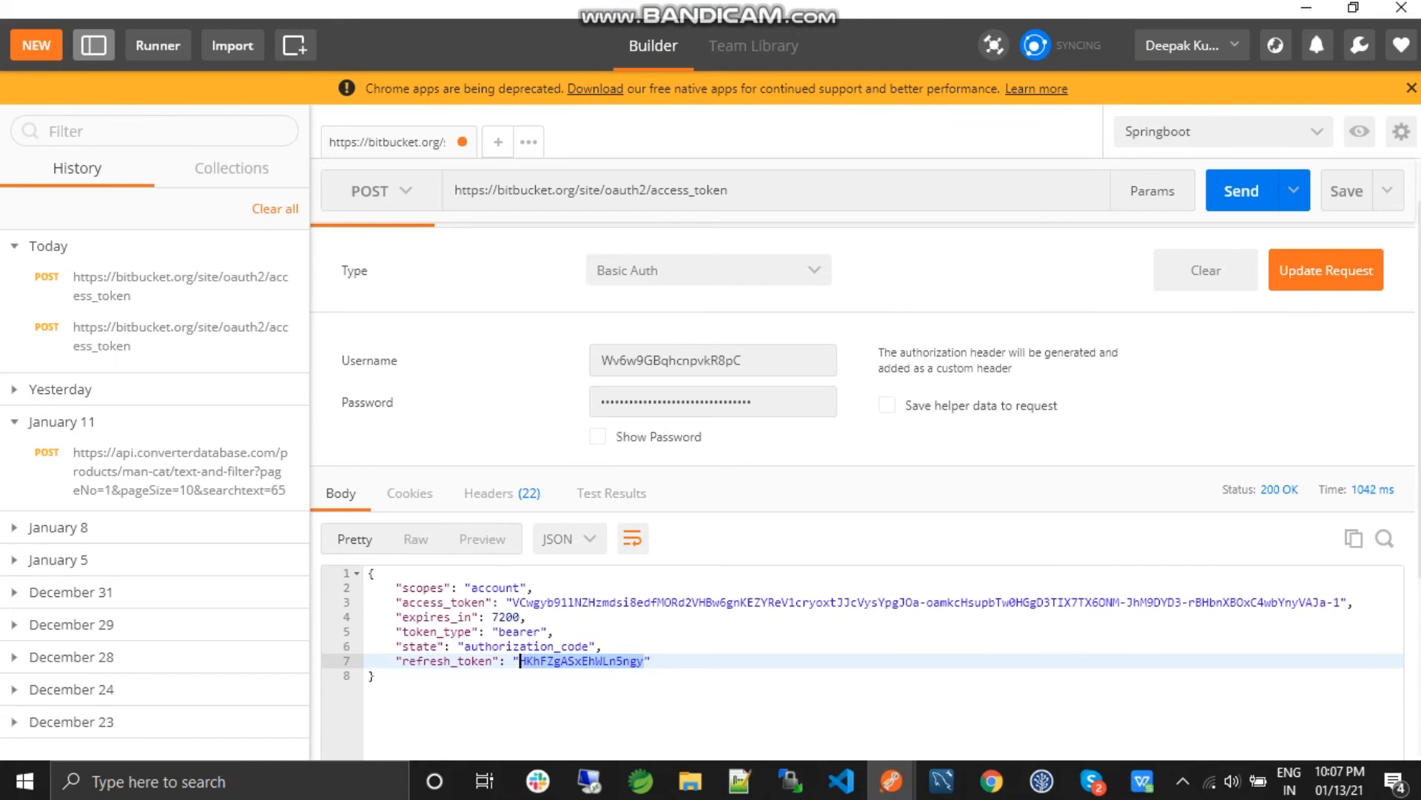
- Highlight access_token, expires_in 7200 and refresh_token, then return to the Bitbucket OAuth docs
double_click(402, 601)
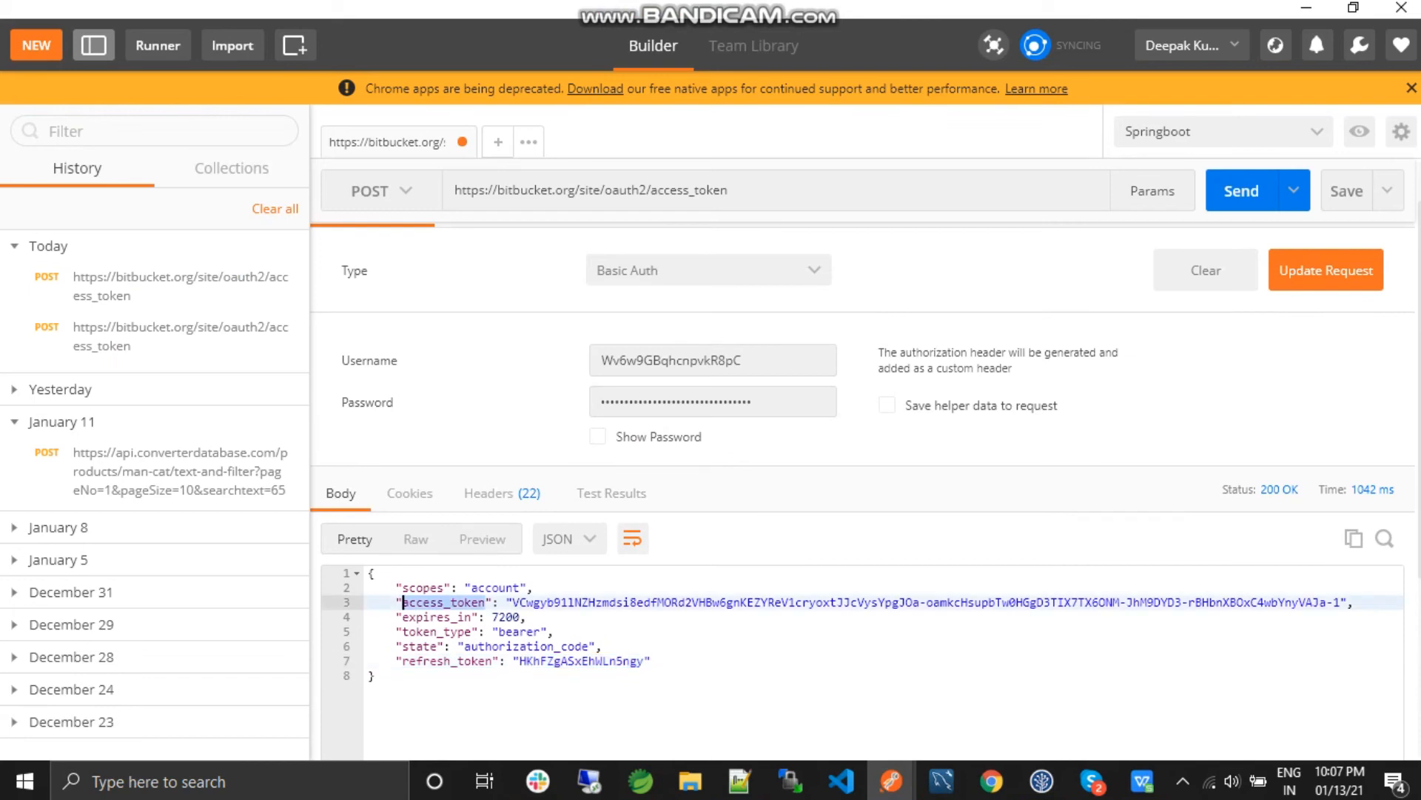
click(547, 603)
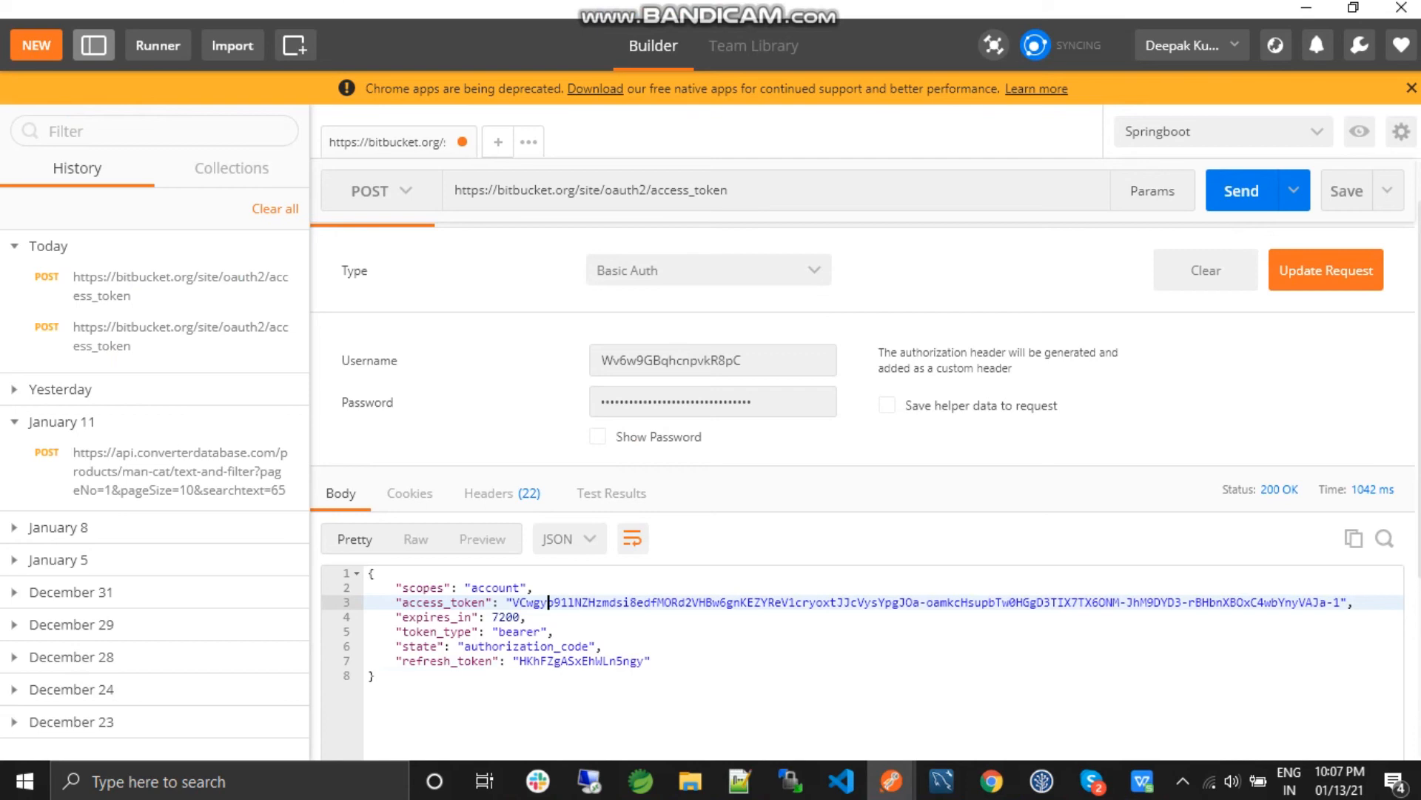
double_click(577, 661)
double_click(473, 615)
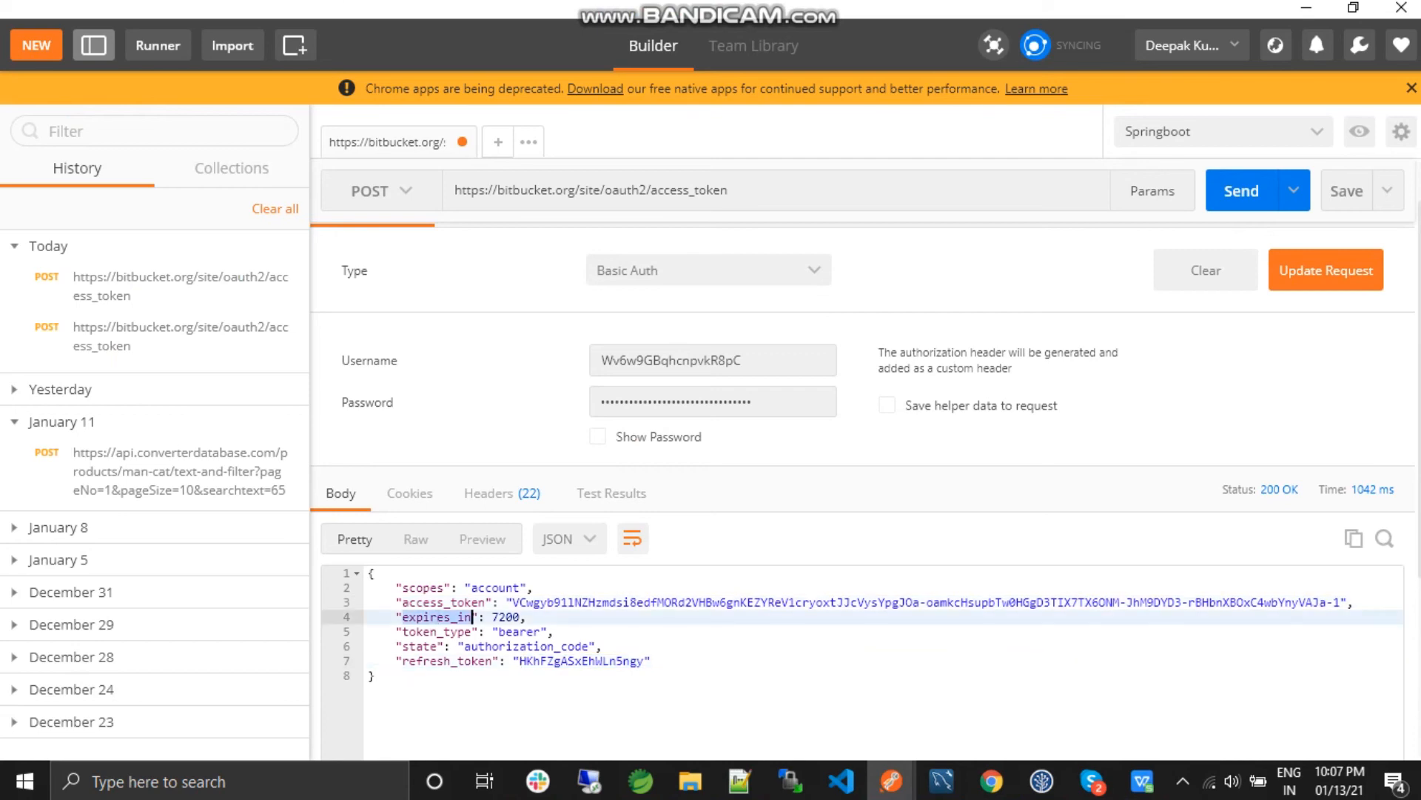
double_click(521, 617)
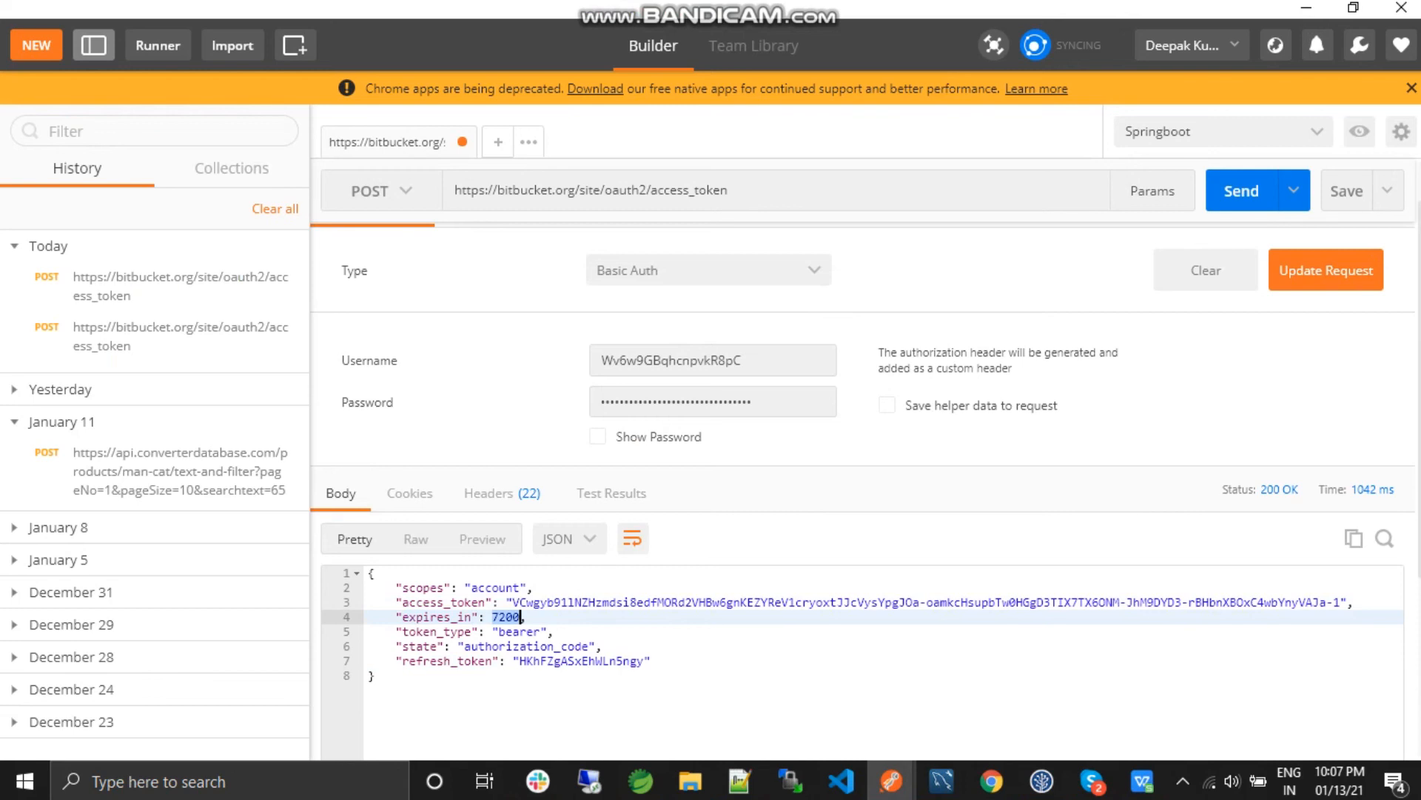
double_click(578, 660)
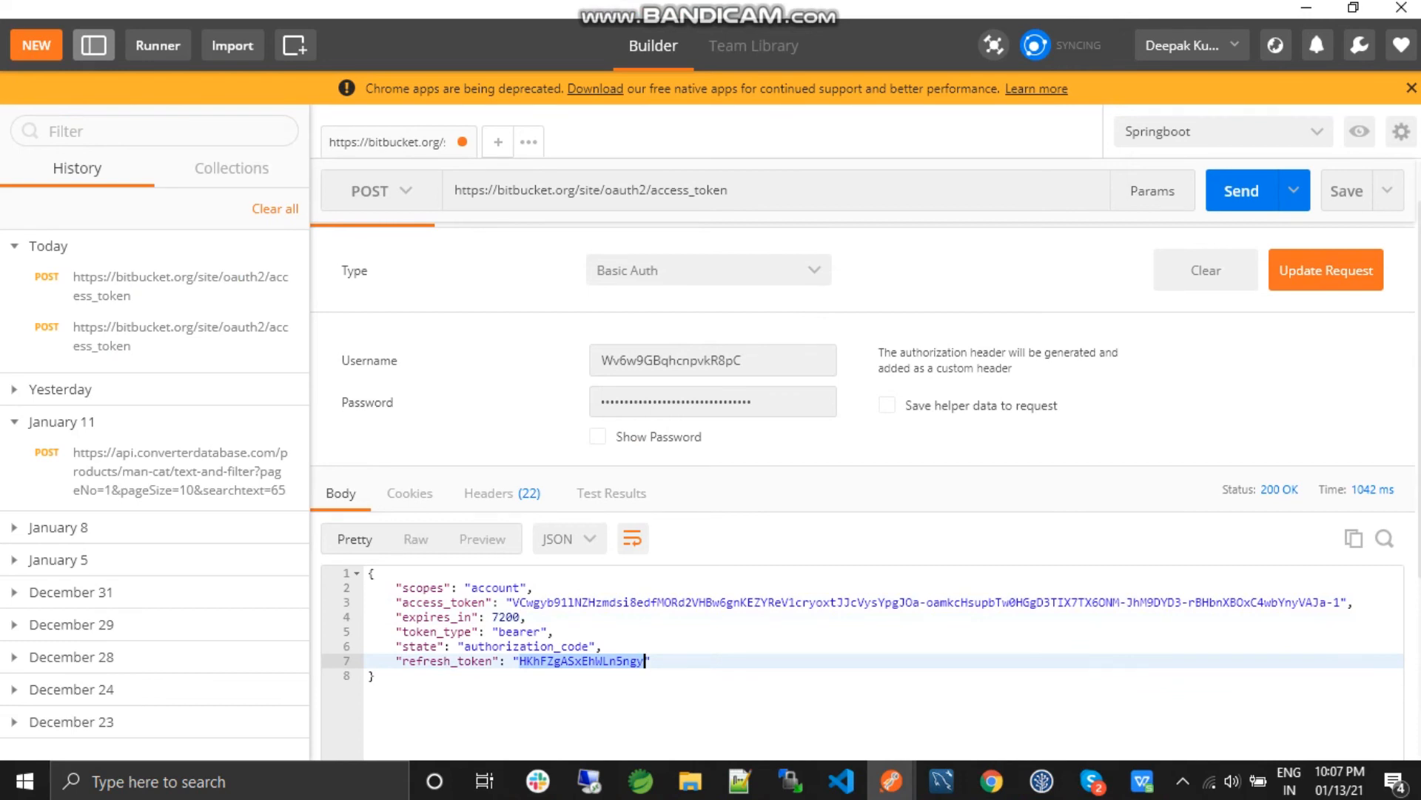
key(alt+Tab)
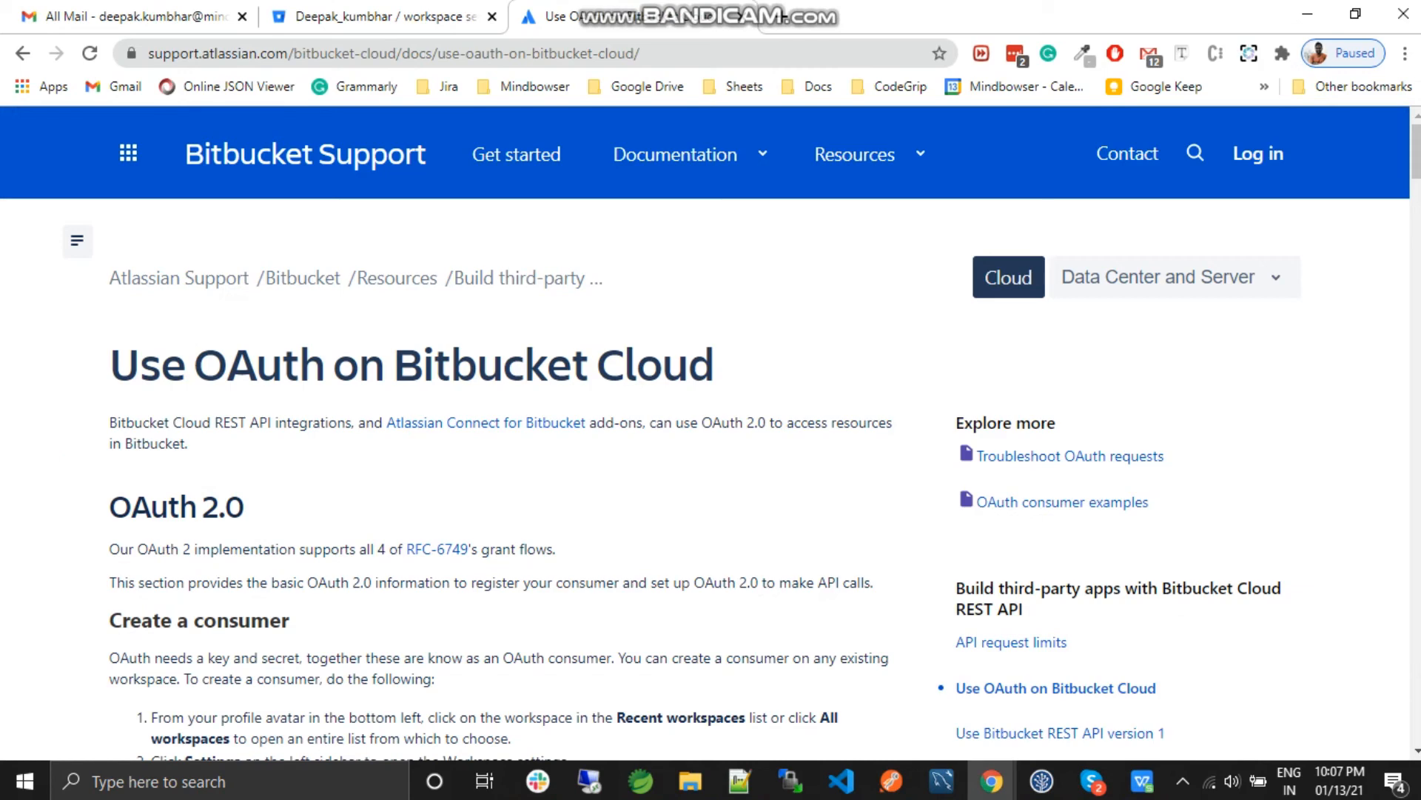
scroll(712, 434, down, 1)
scroll(711, 434, down, 4)
scroll(710, 433, down, 4)
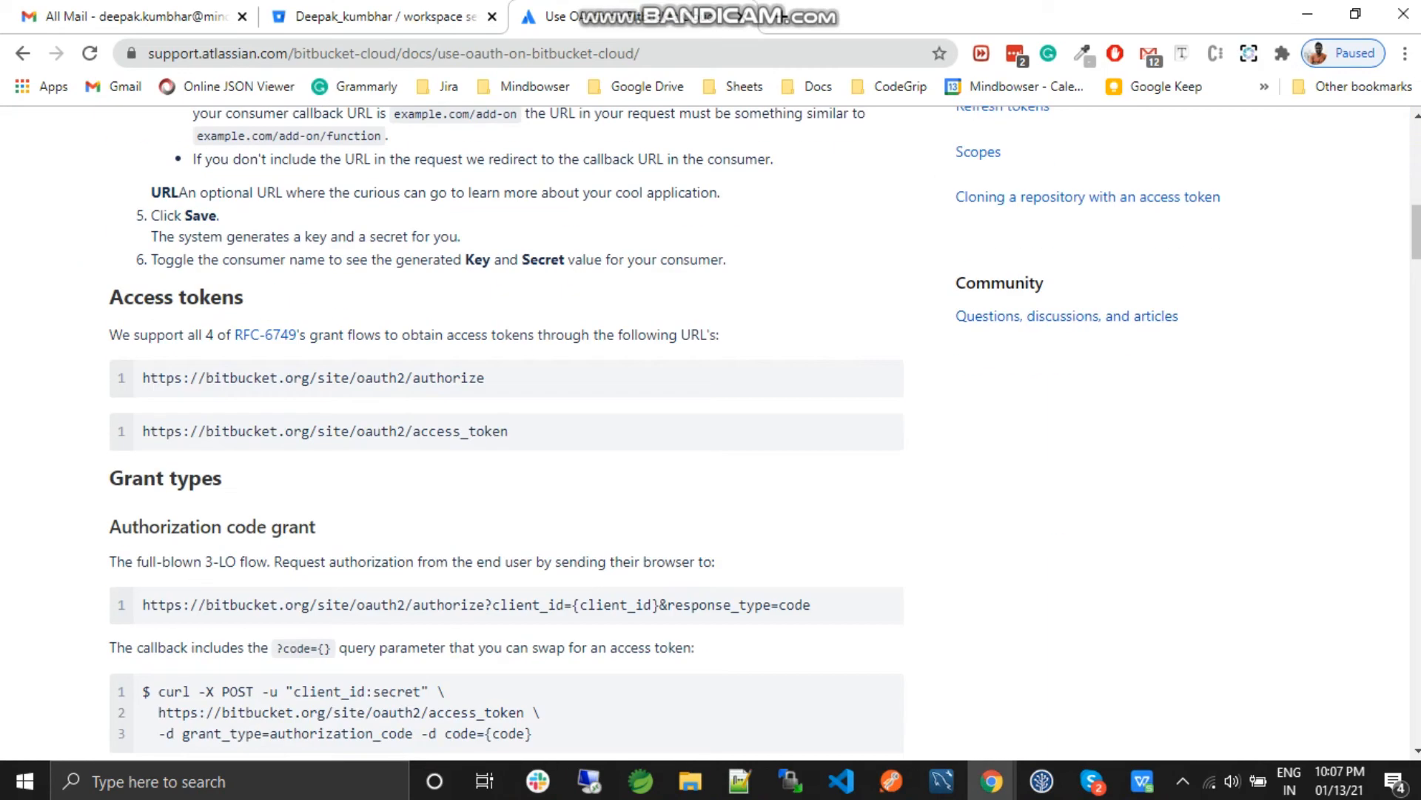
scroll(711, 433, down, 2)
scroll(712, 433, down, 2)
scroll(711, 433, down, 1)
scroll(711, 433, down, 2)
scroll(507, 434, down, 2)
- Highlight client_id:secret and the access_token URL in the Refresh tokens curl example
key(ctrl+a)
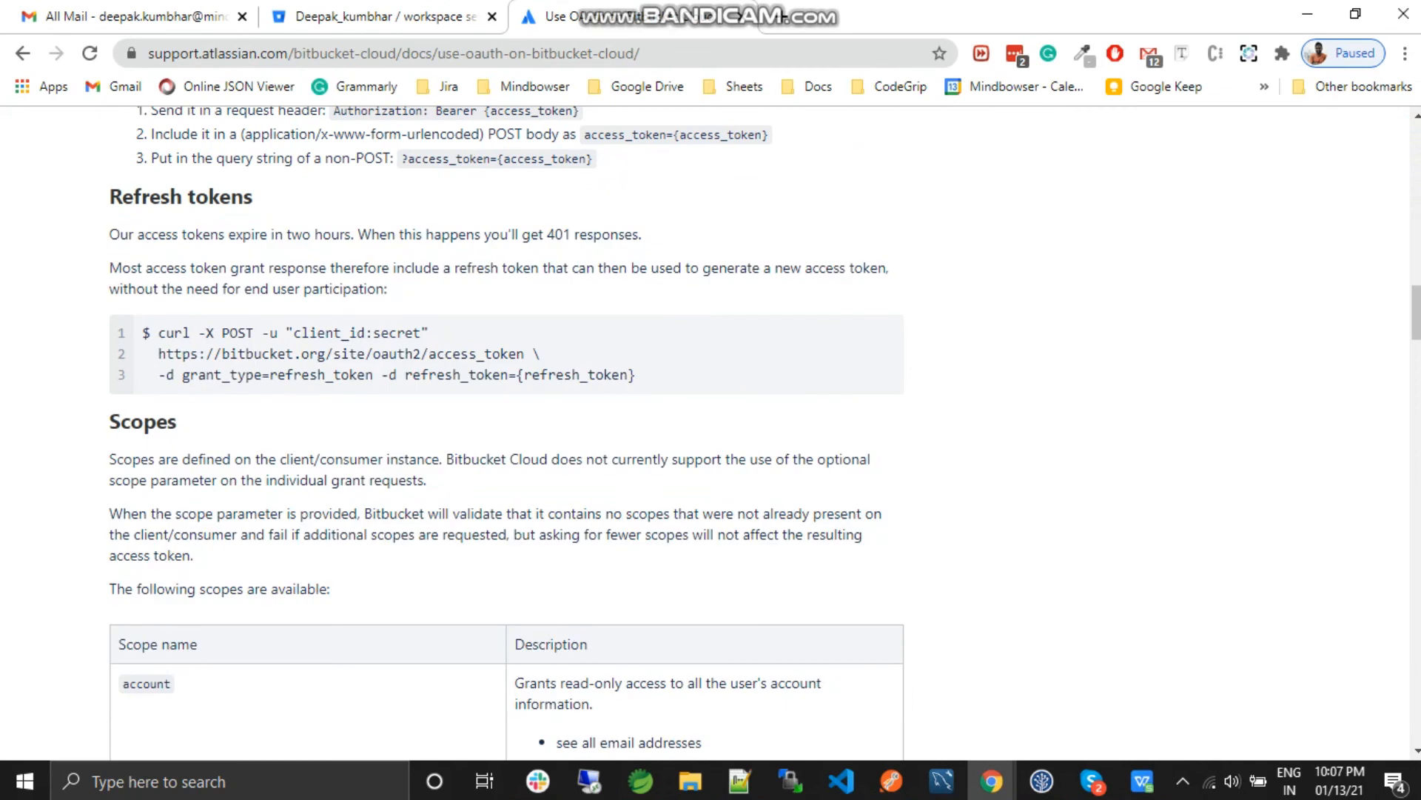
drag(294, 332, 421, 333)
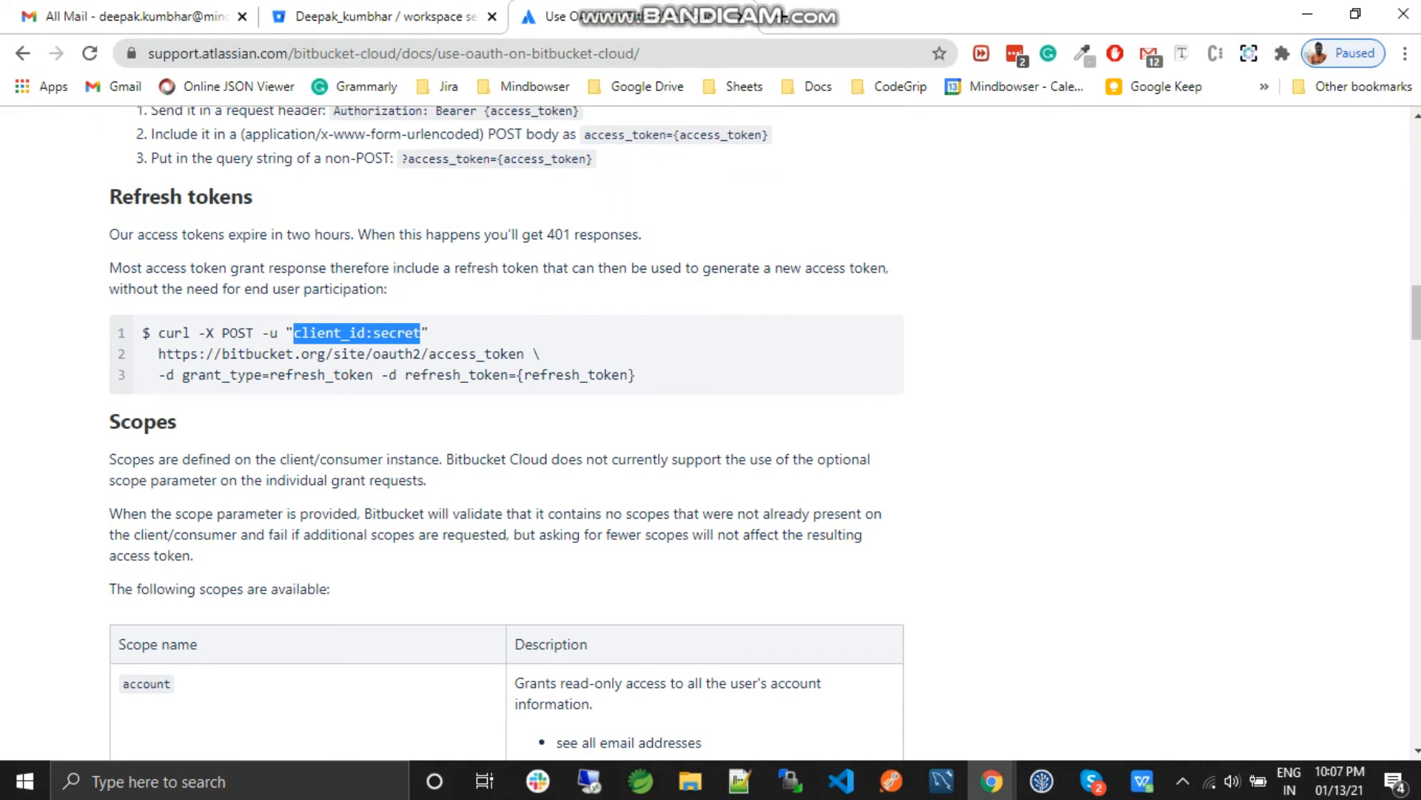
drag(182, 354, 339, 353)
click(333, 353)
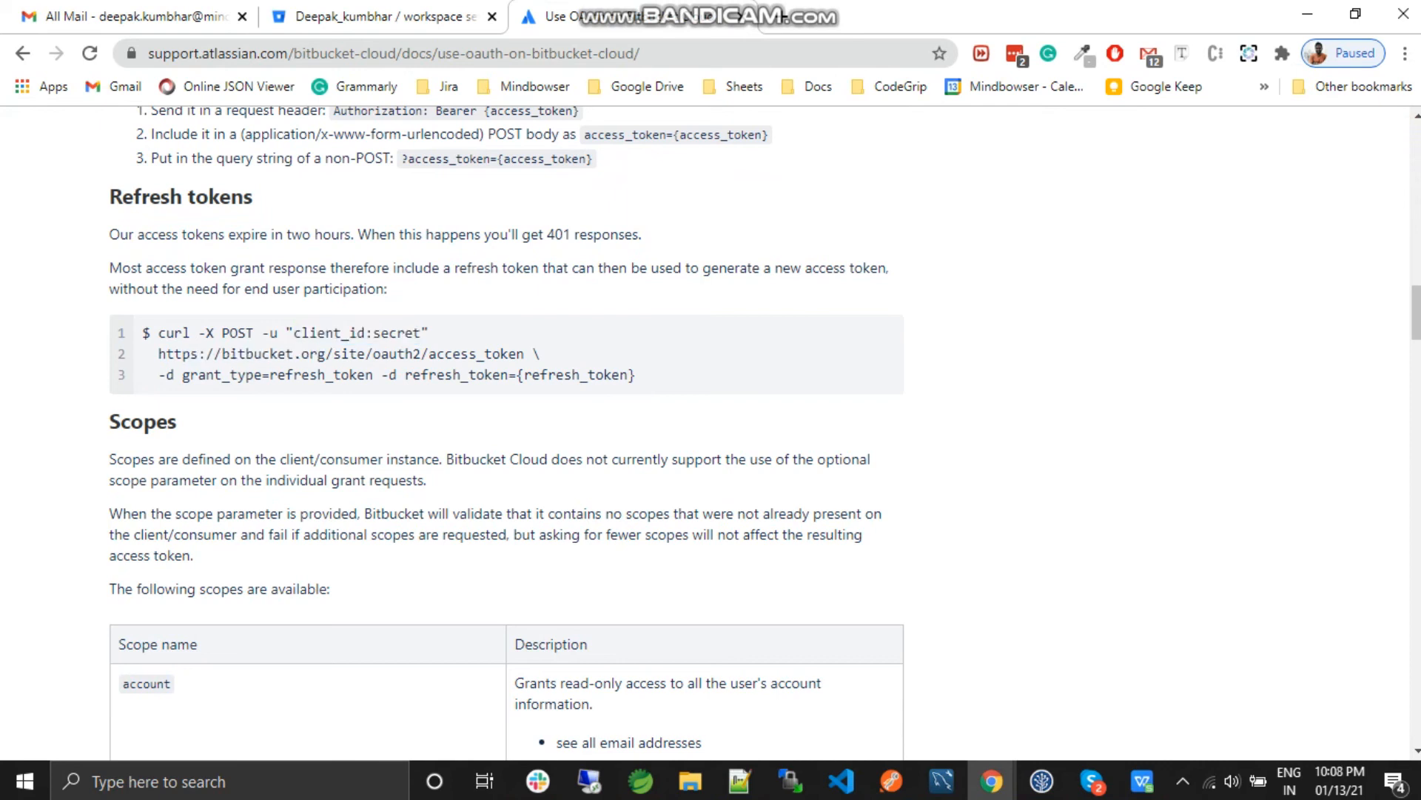
- Highlight grant_type=refresh_token and the refresh_token parameter, then return to Postman
double_click(321, 375)
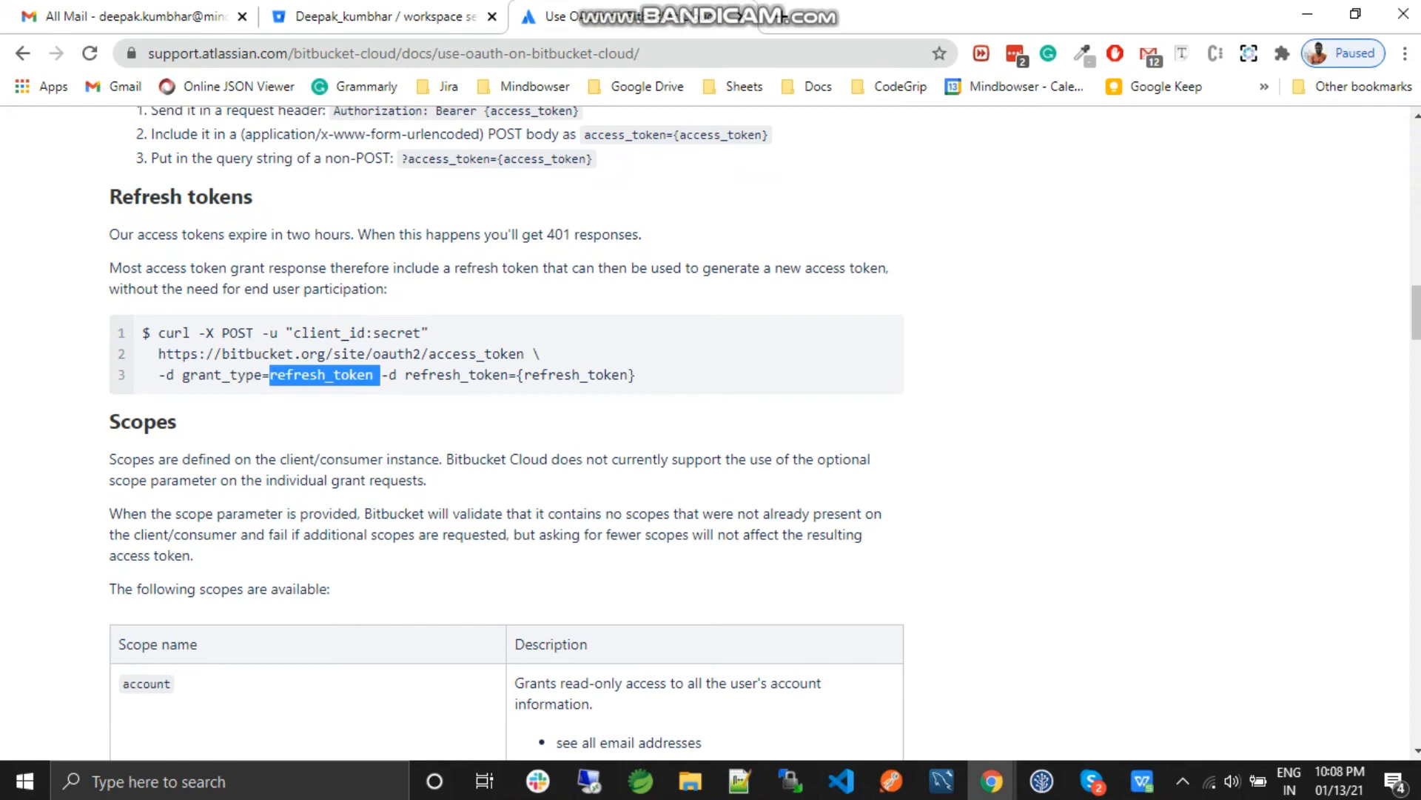
double_click(457, 375)
key(alt+Tab)
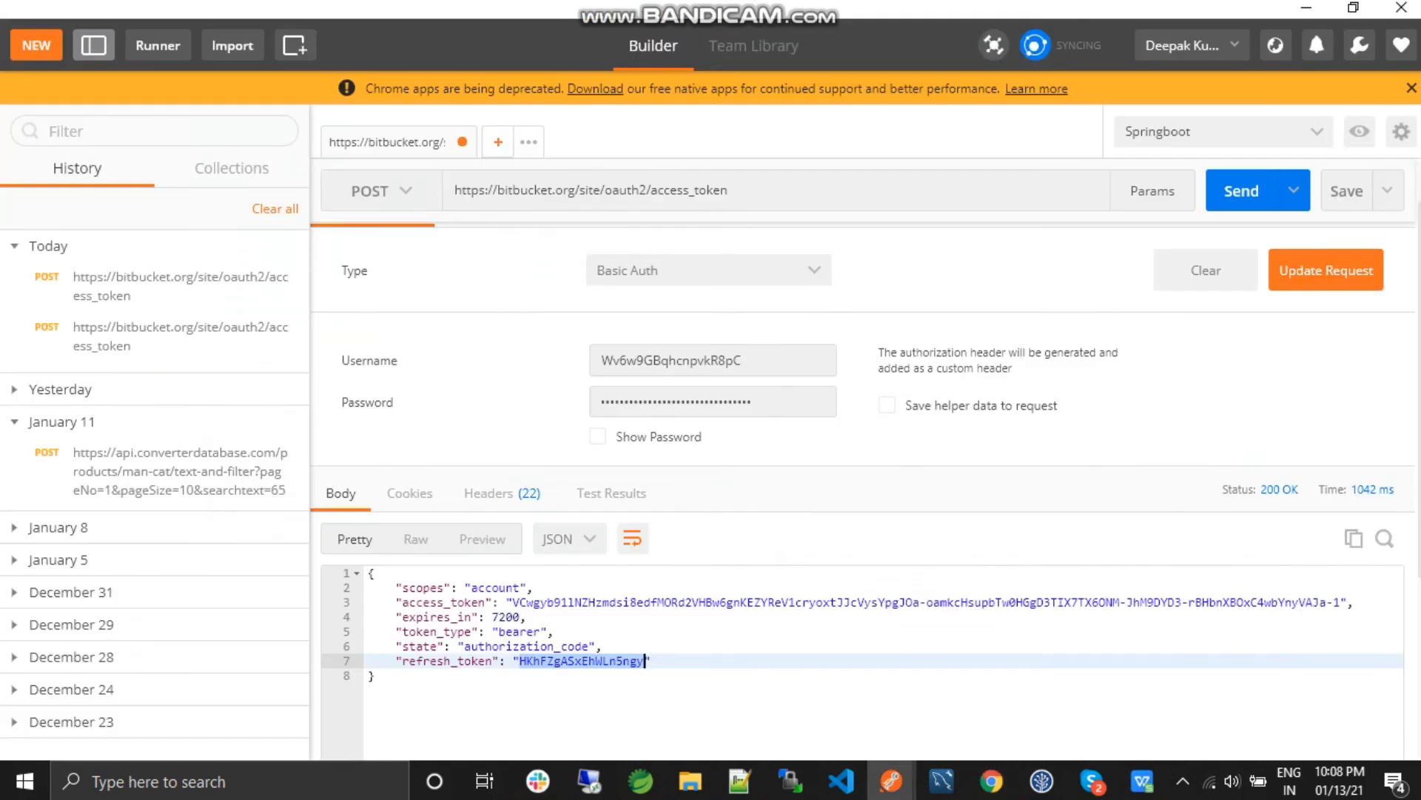
- Create a new request tab carrying the copied bitbucket.org/site/oauth2/access_token URL
key(ctrl+t)
key(ctrl+shift+Tab)
key(ctrl+l)
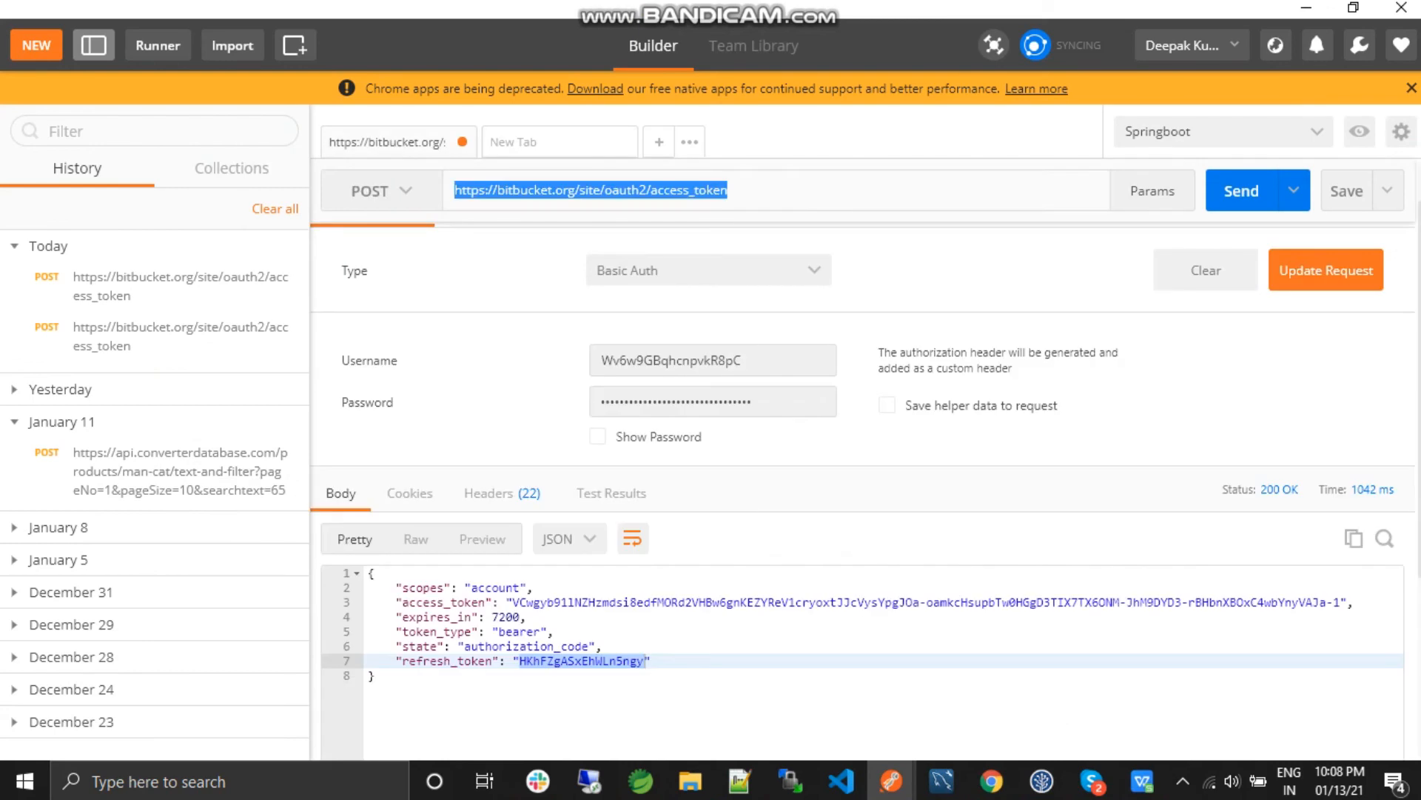
key(ctrl+c)
key(ctrl+Tab)
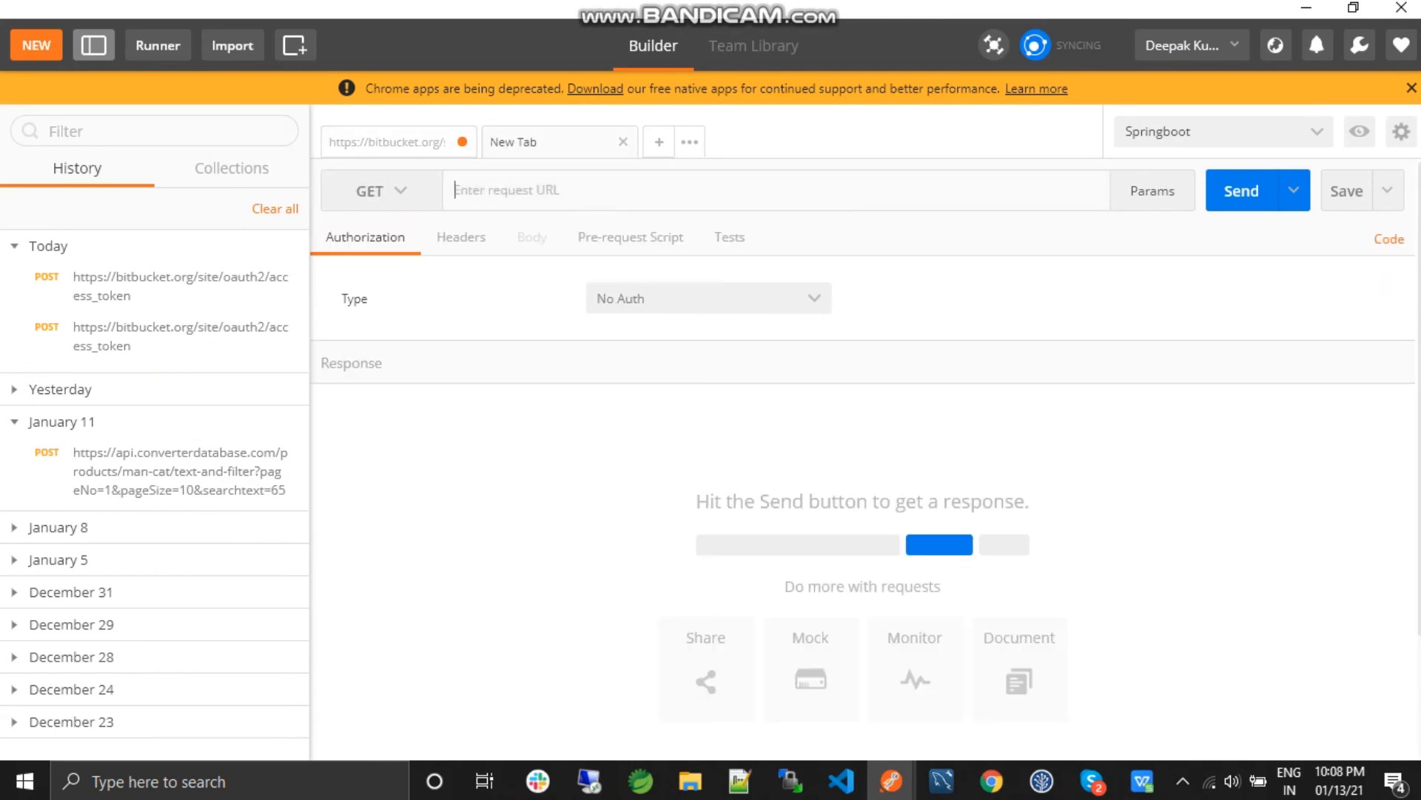
key(ctrl+v)
key(ctrl+shift+Tab)
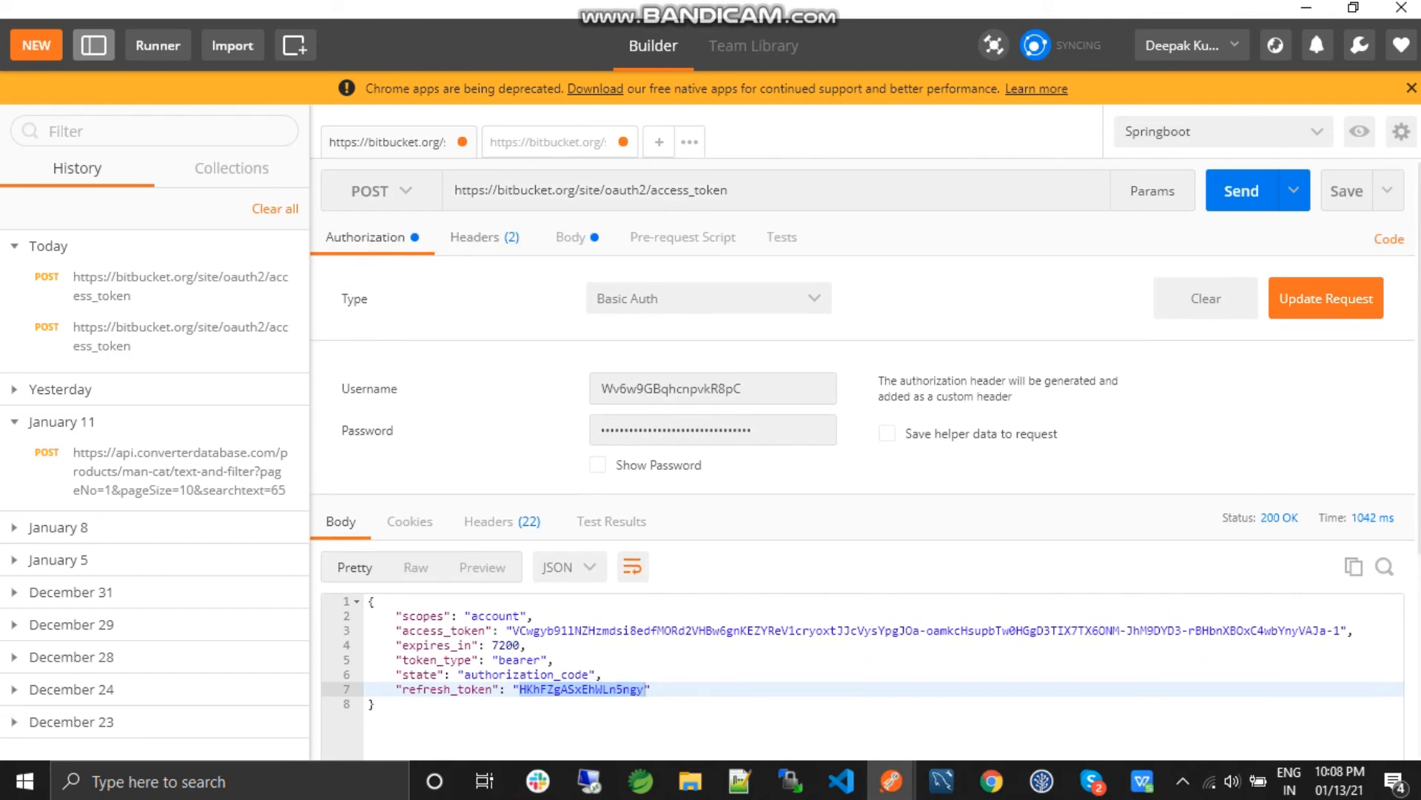
- Check the first request's headers and its grant_type body key for reference
click(484, 237)
click(571, 237)
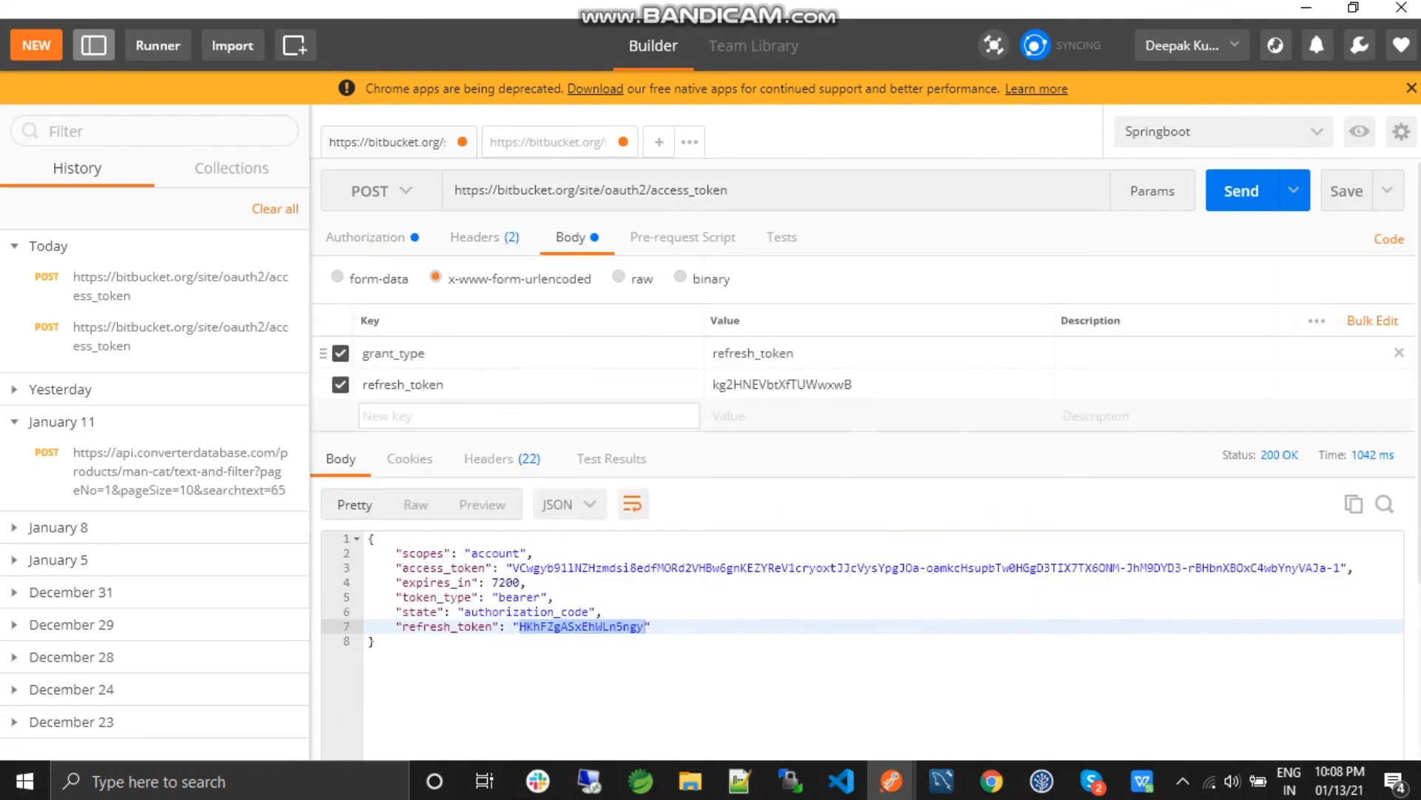
double_click(393, 354)
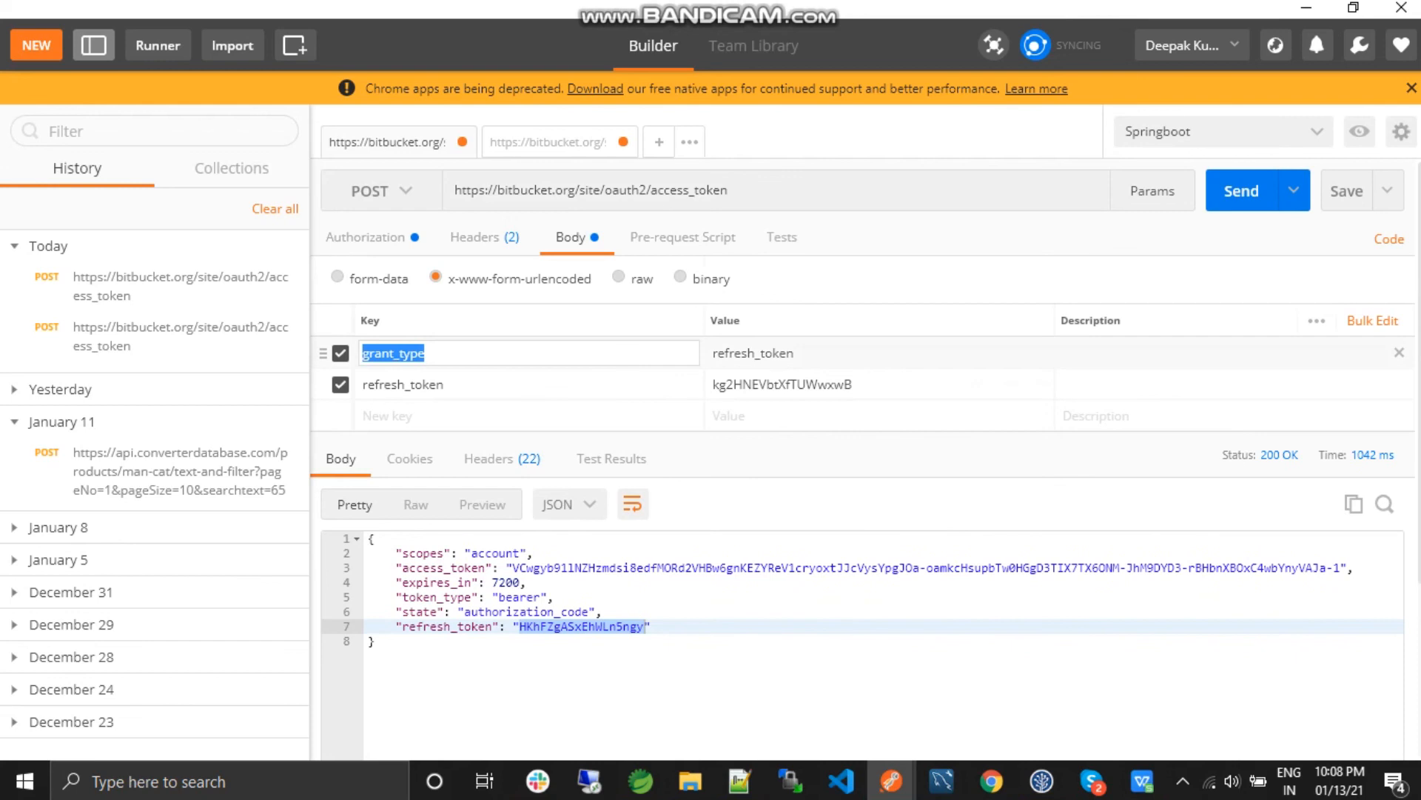
key(ctrl+Tab)
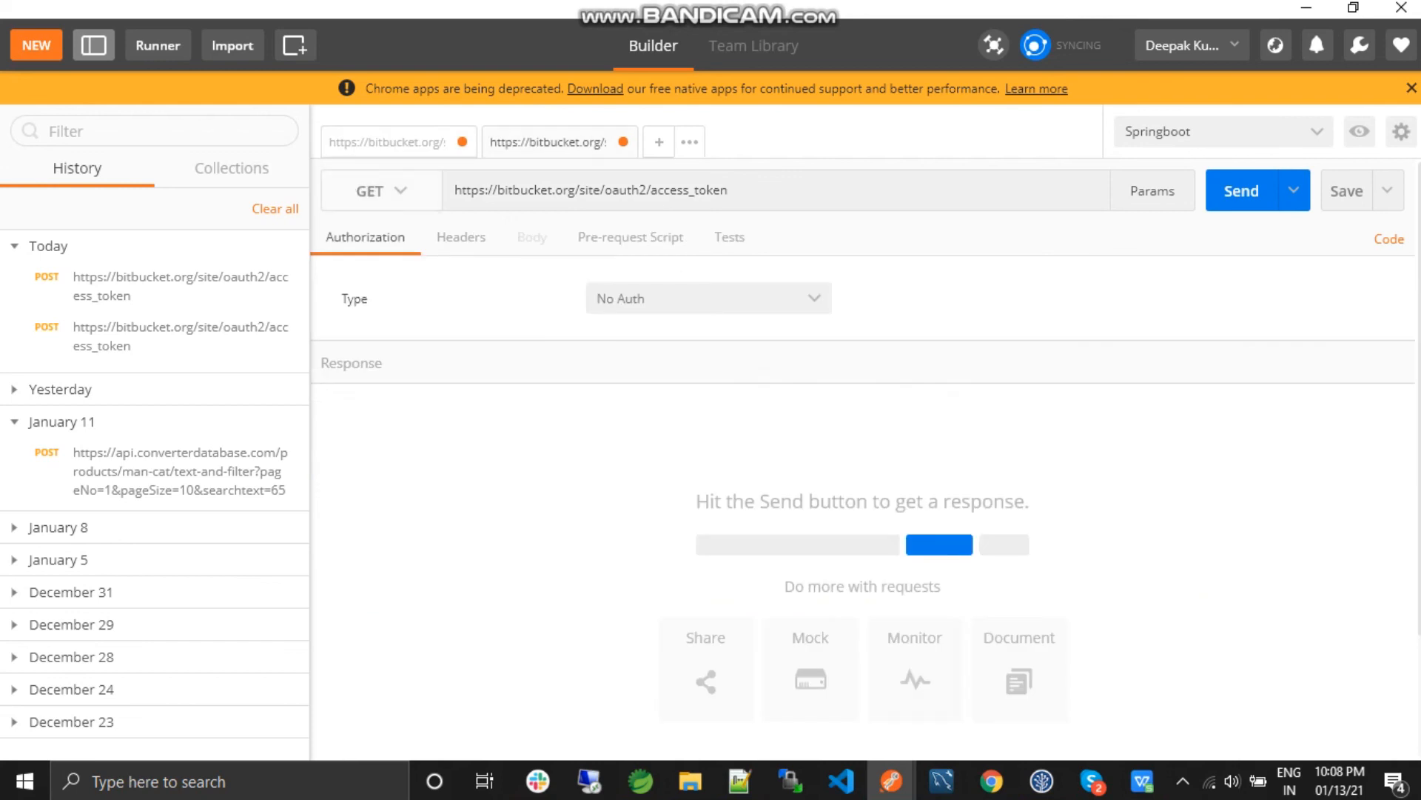
- Set the new request's method to POST with an x-www-form-urlencoded body
click(381, 190)
click(350, 295)
click(381, 190)
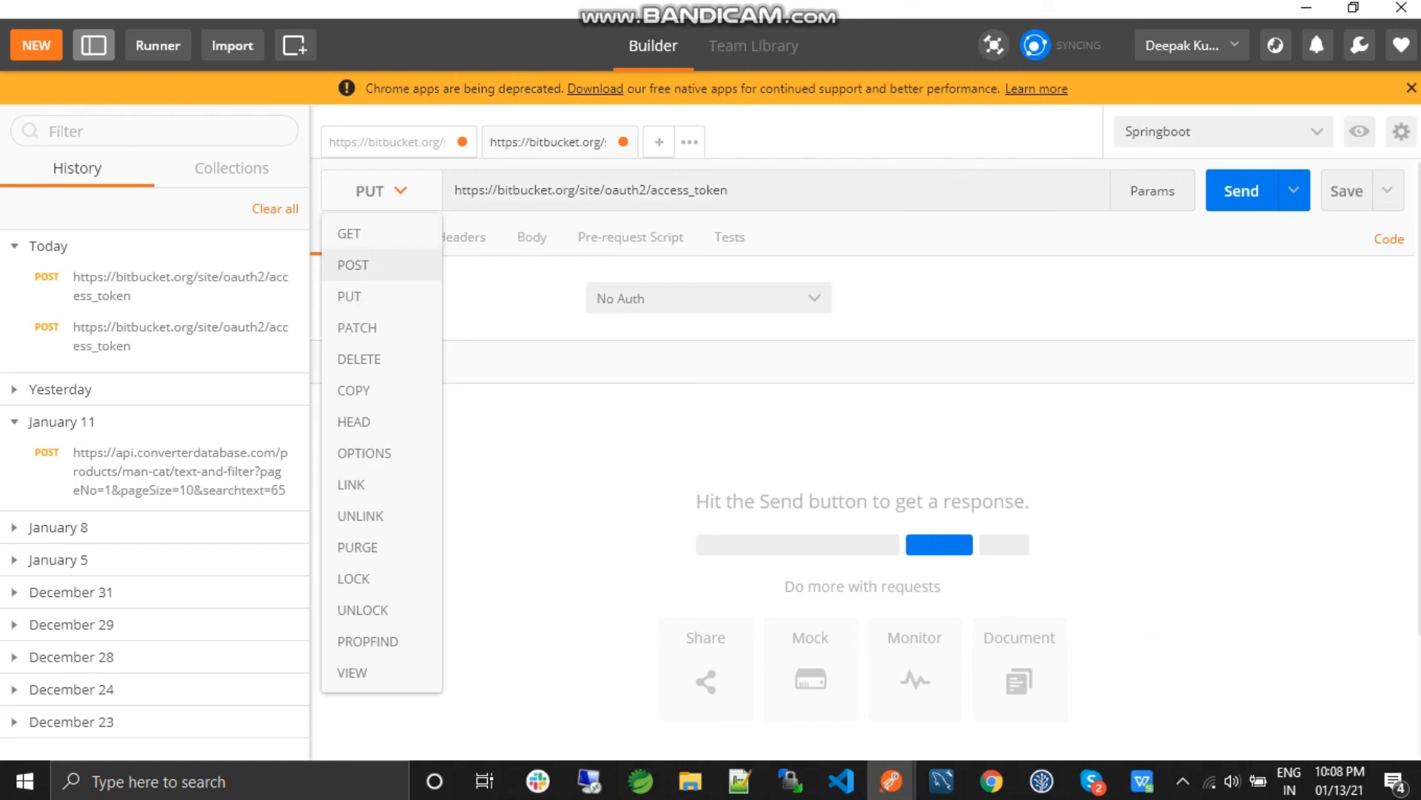
click(354, 264)
click(531, 236)
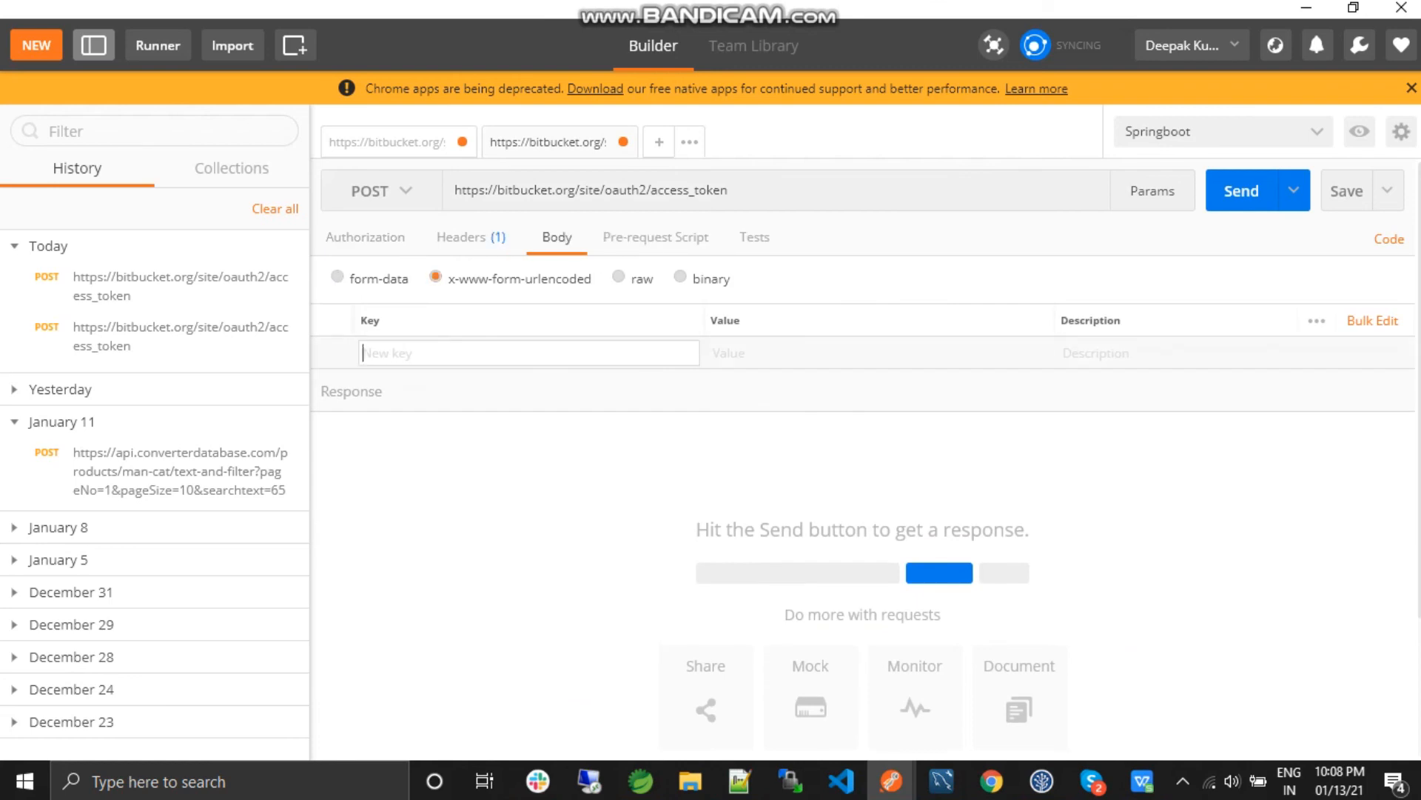
text(grant_type)
- Enter grant_type with value refresh_token as the first body parameter, copied from the docs
key(alt+Tab)
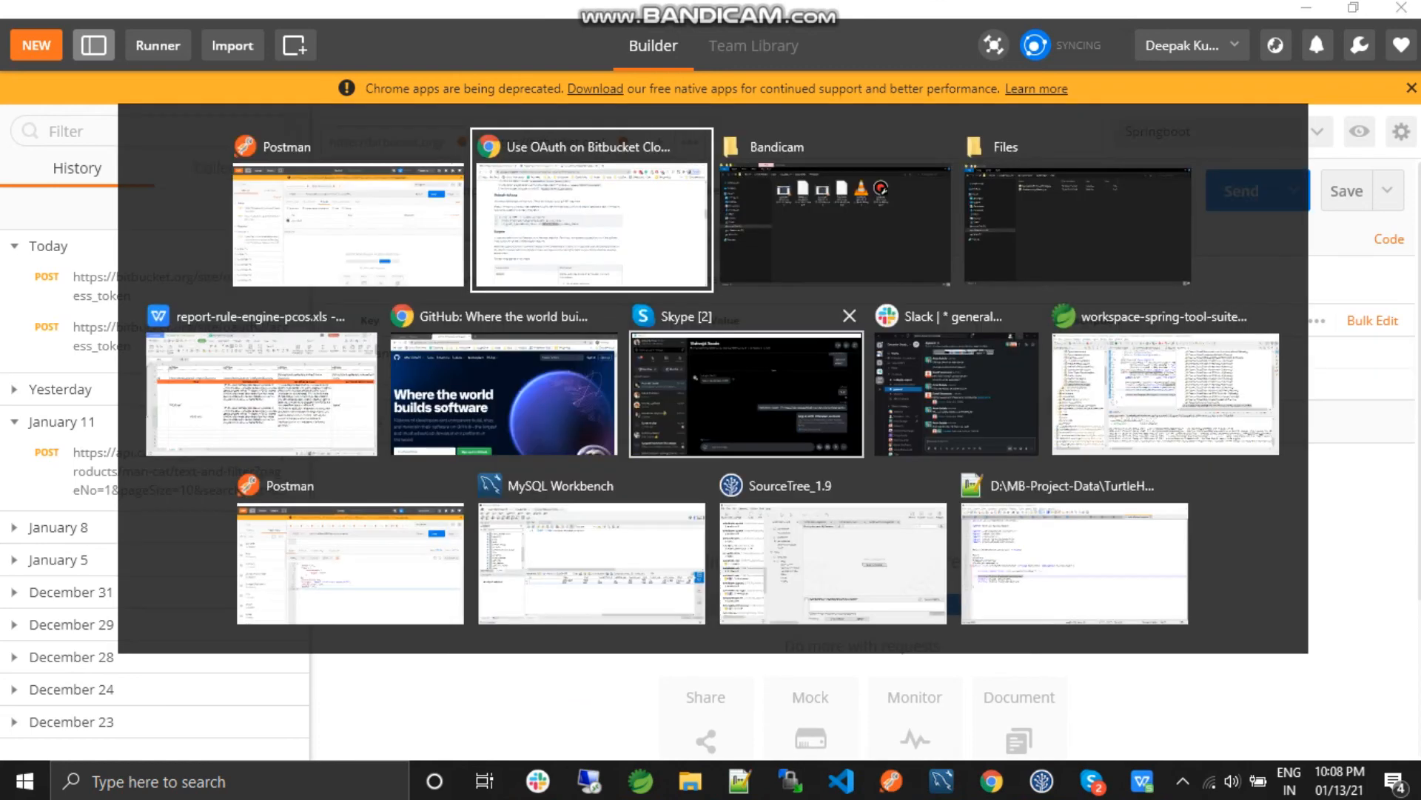
double_click(322, 374)
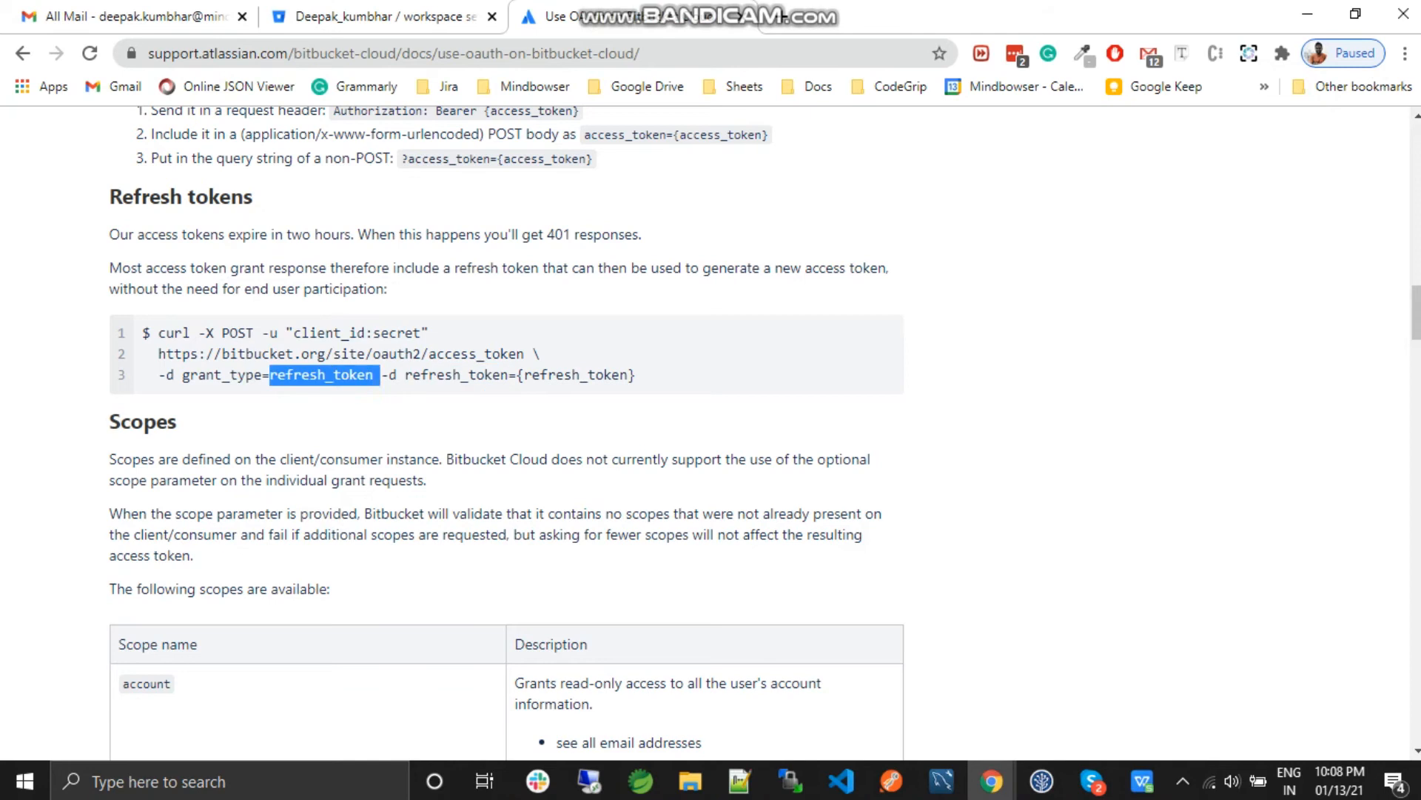
key(alt+Tab)
key(alt+Tab)
key(alt+Tab)
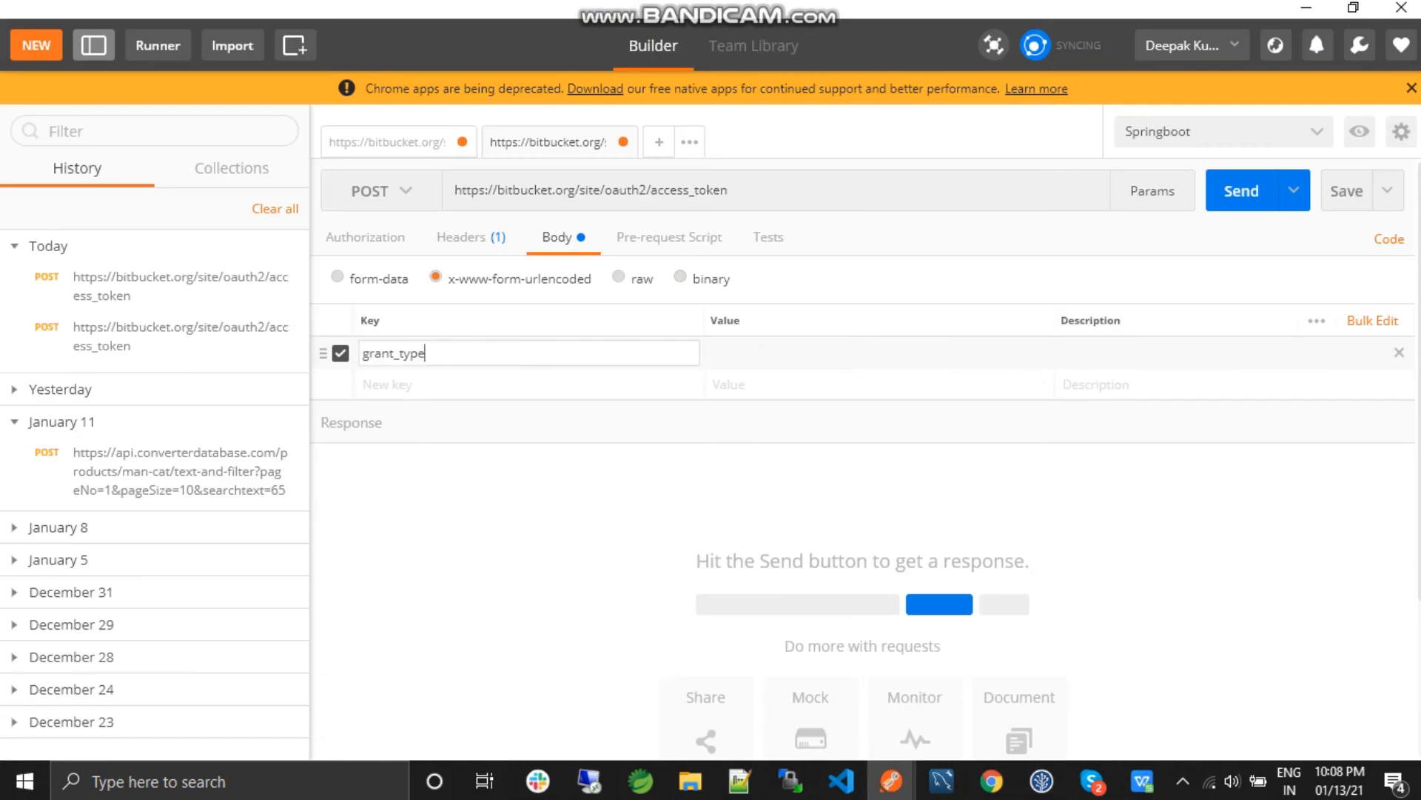
key(Tab)
text(refresh_token)
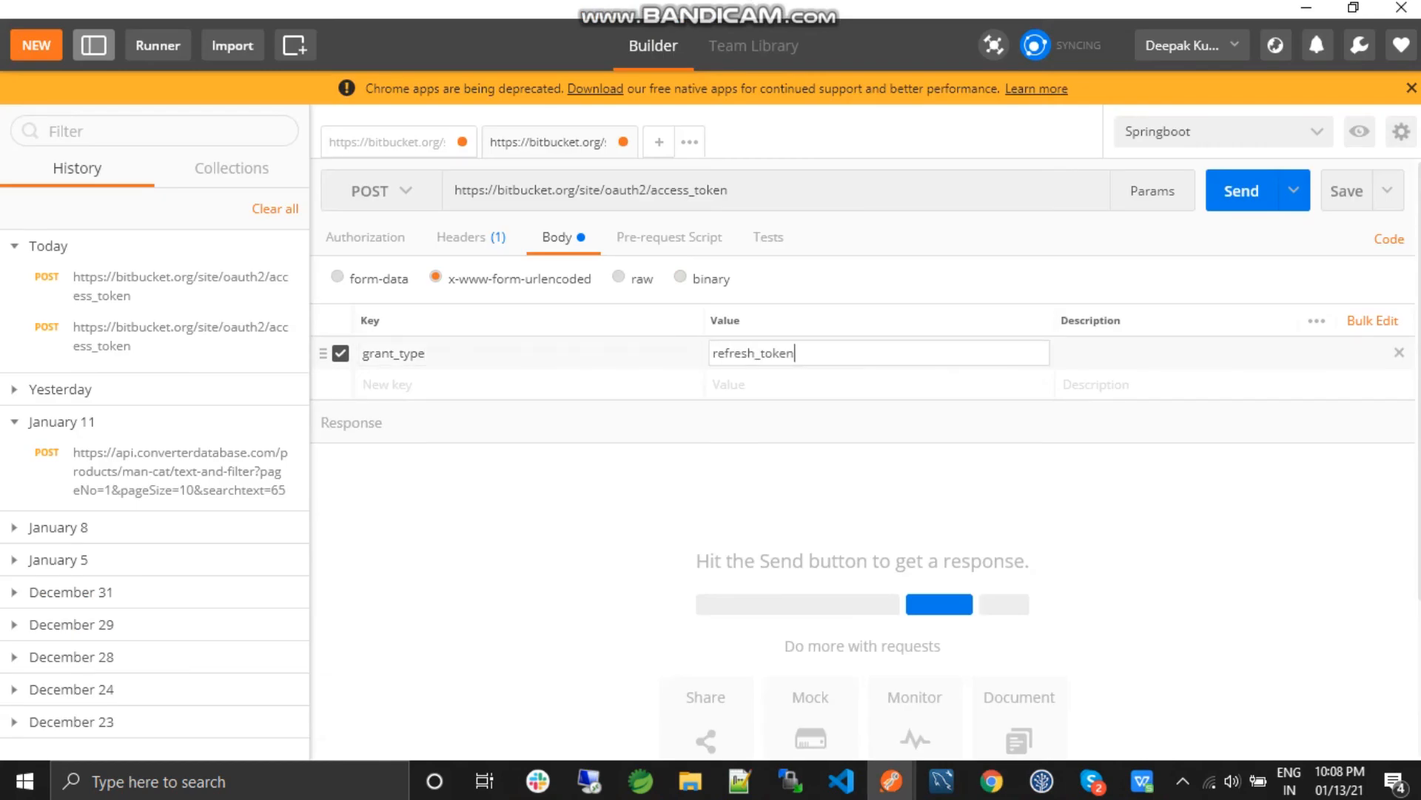
- Add refresh_token as the second body parameter name, copied from the docs example
key(alt+Tab)
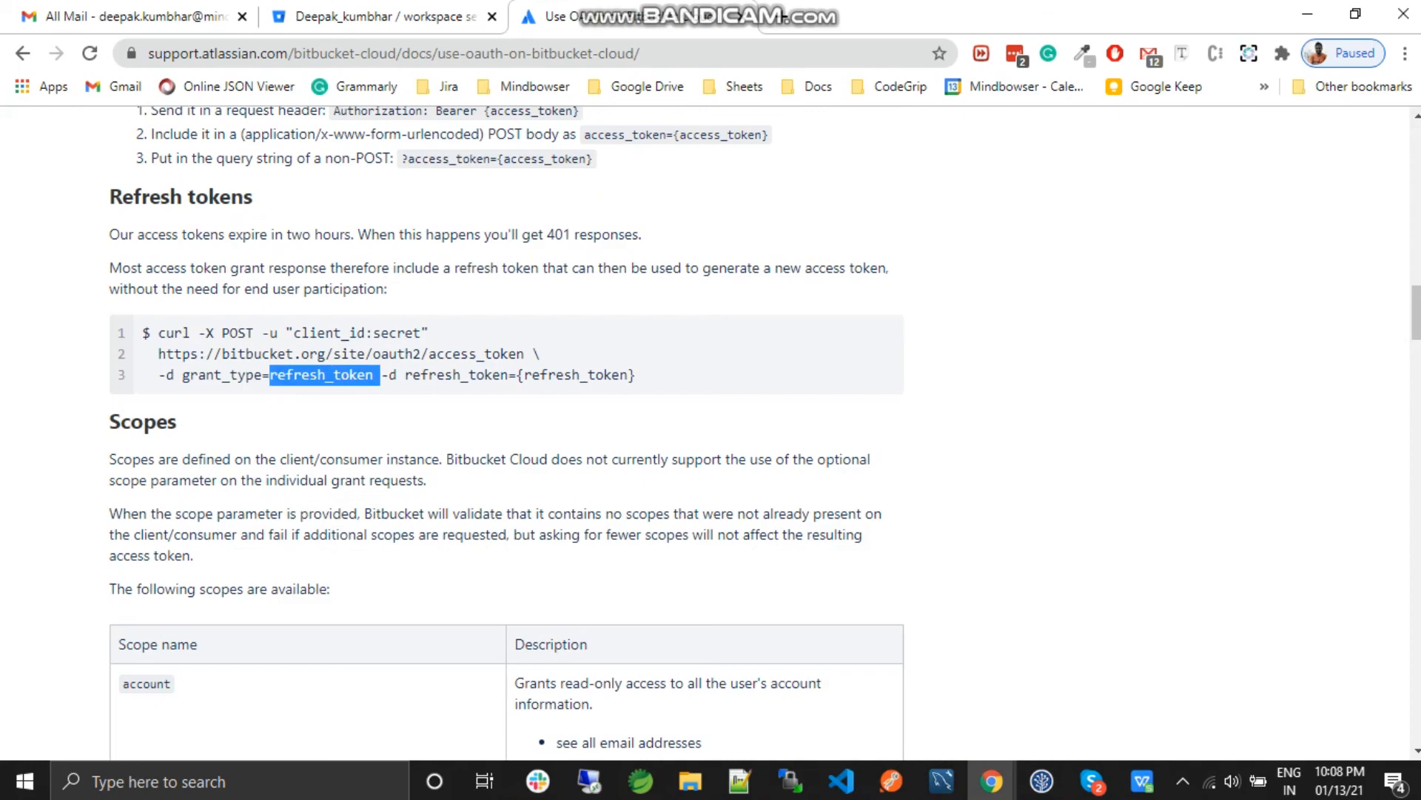
double_click(455, 375)
key(ctrl+c)
key(alt+Tab)
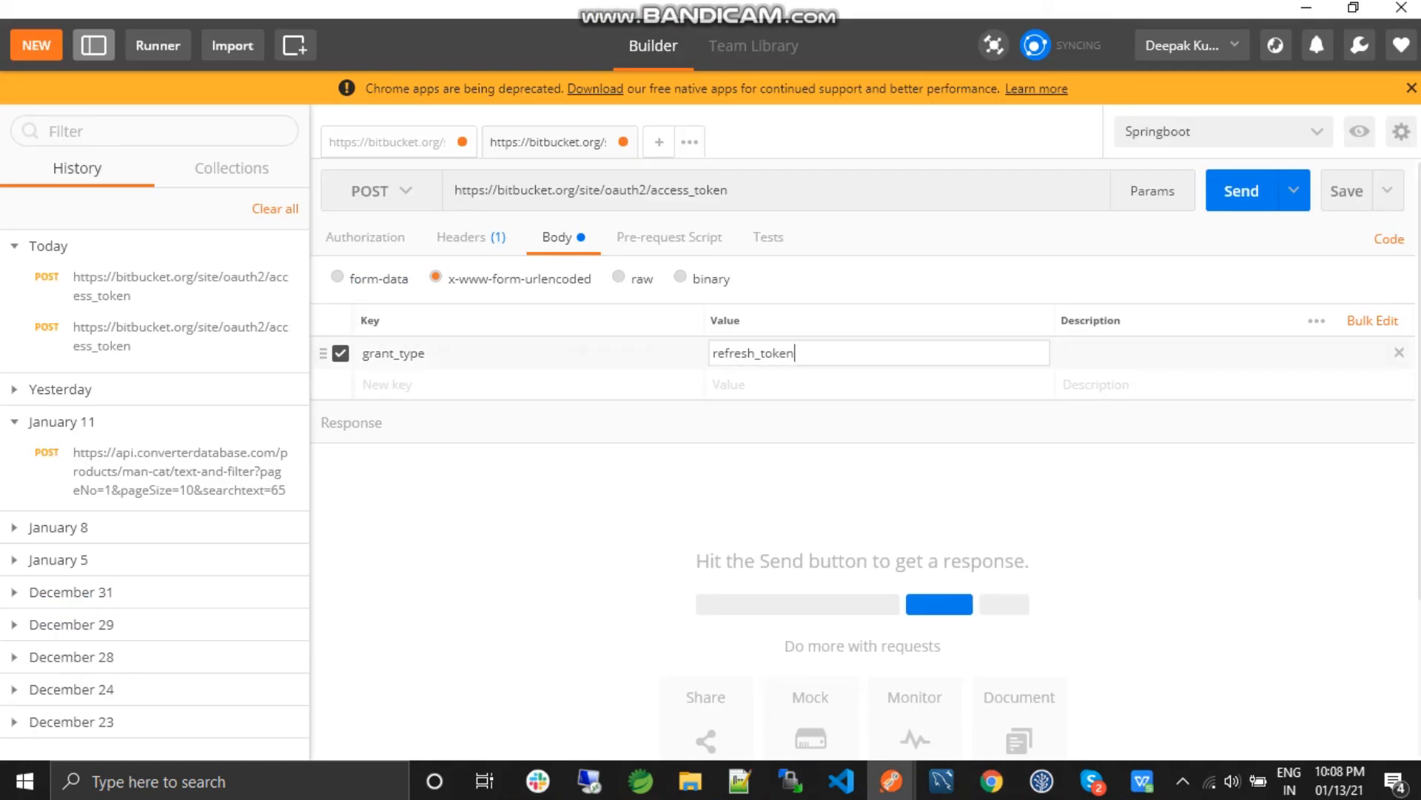
key(Tab)
key(Tab)
key(ctrl+v)
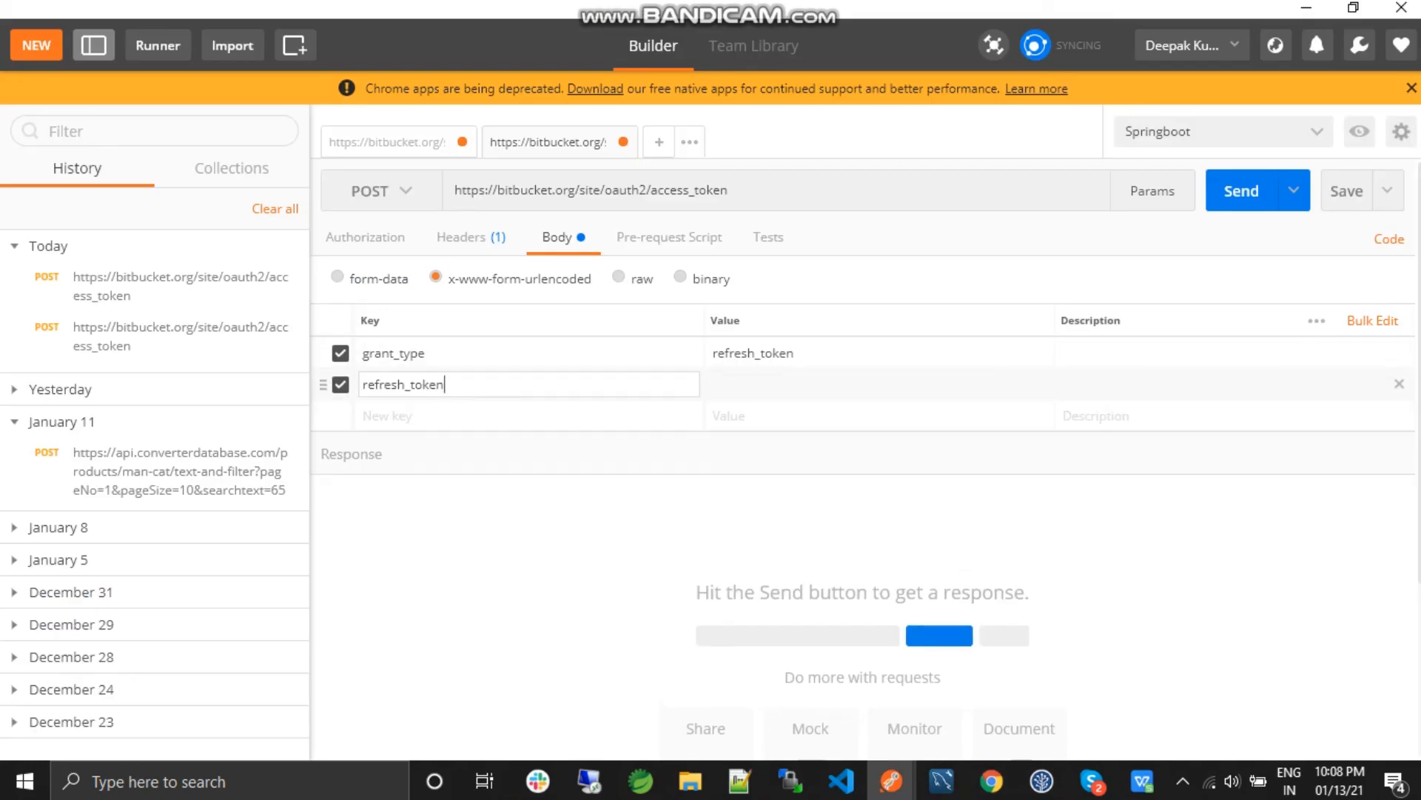
key(alt+Tab)
key(ctrl+shift+Tab)
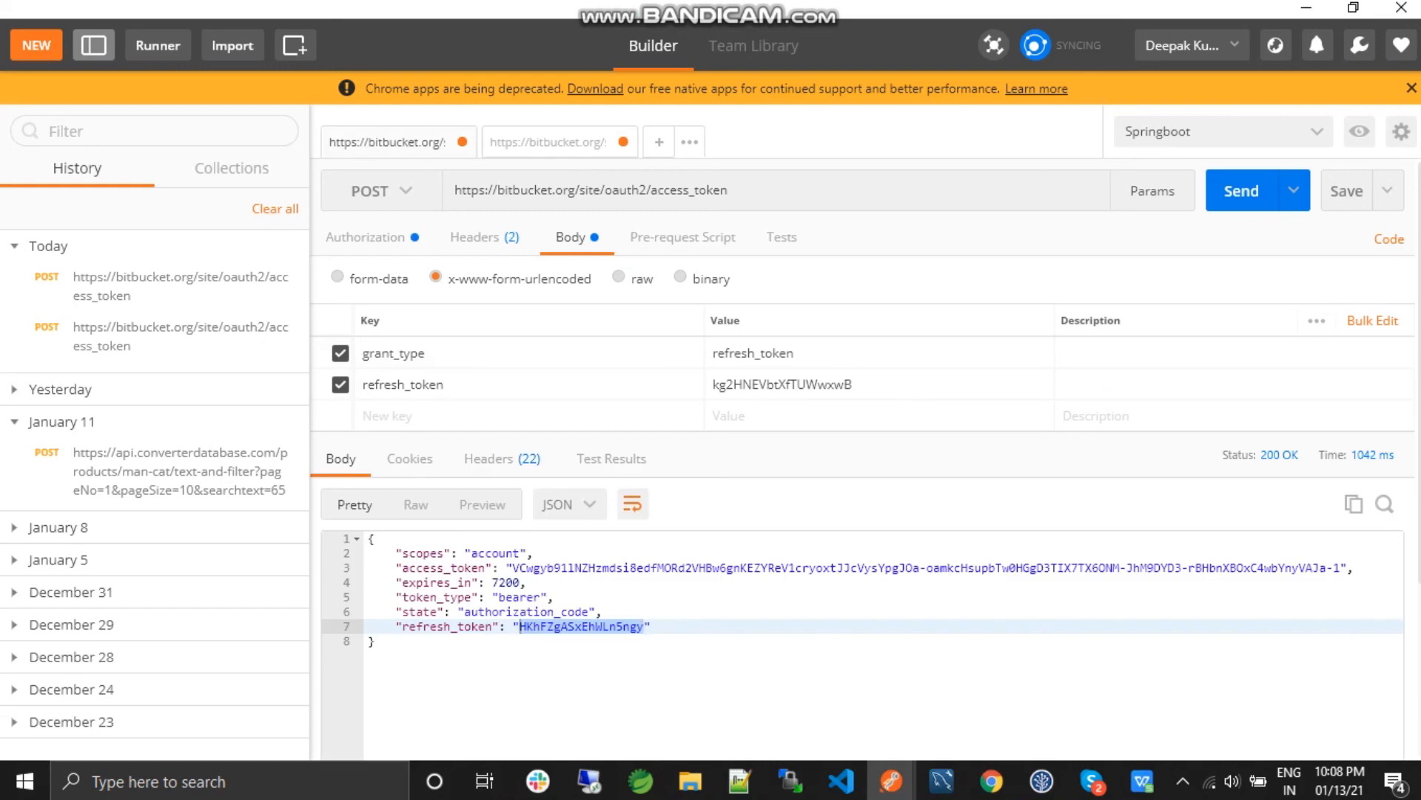
key(ctrl+Tab)
key(ctrl+v)
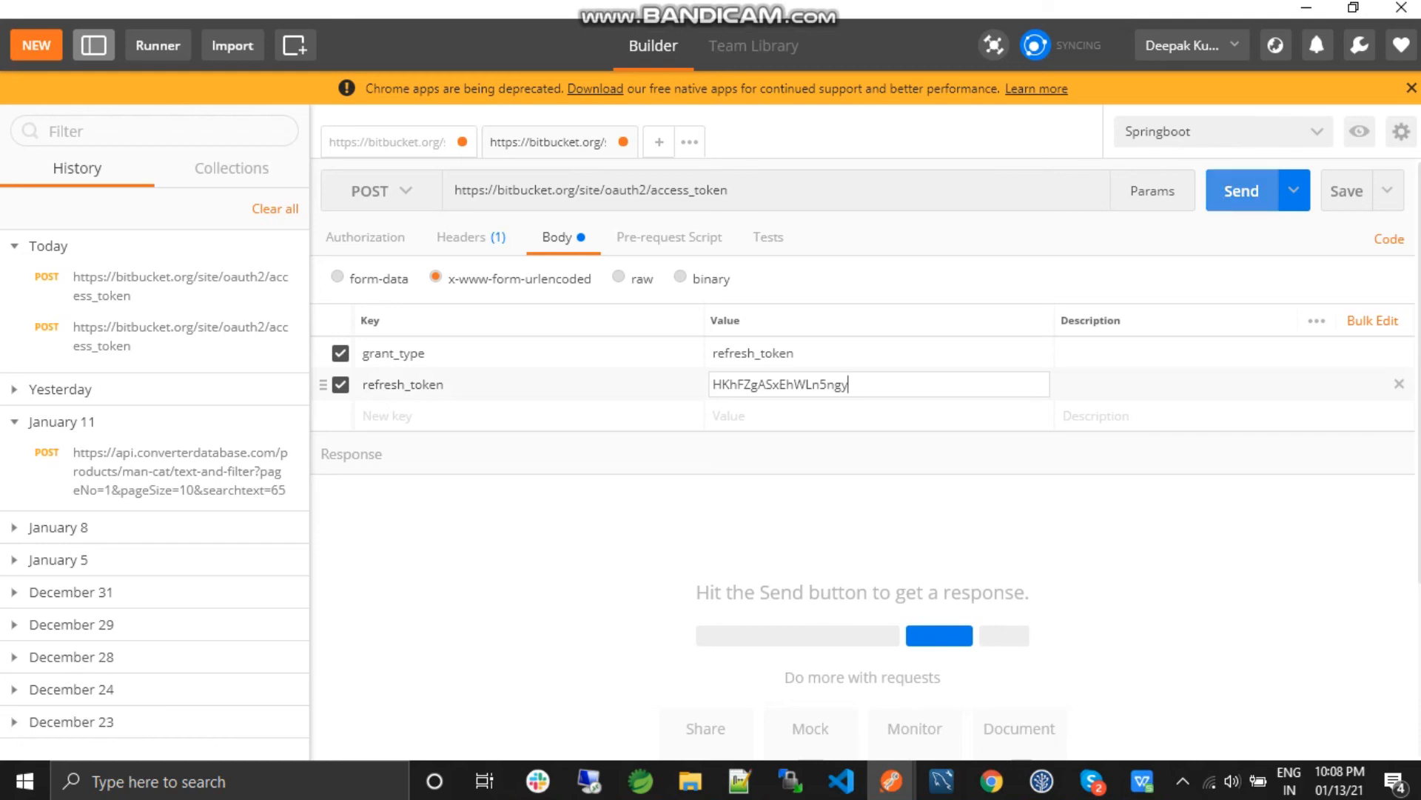
- Send the refresh request and see the 400 unauthorized_client missing-credentials error
click(1242, 191)
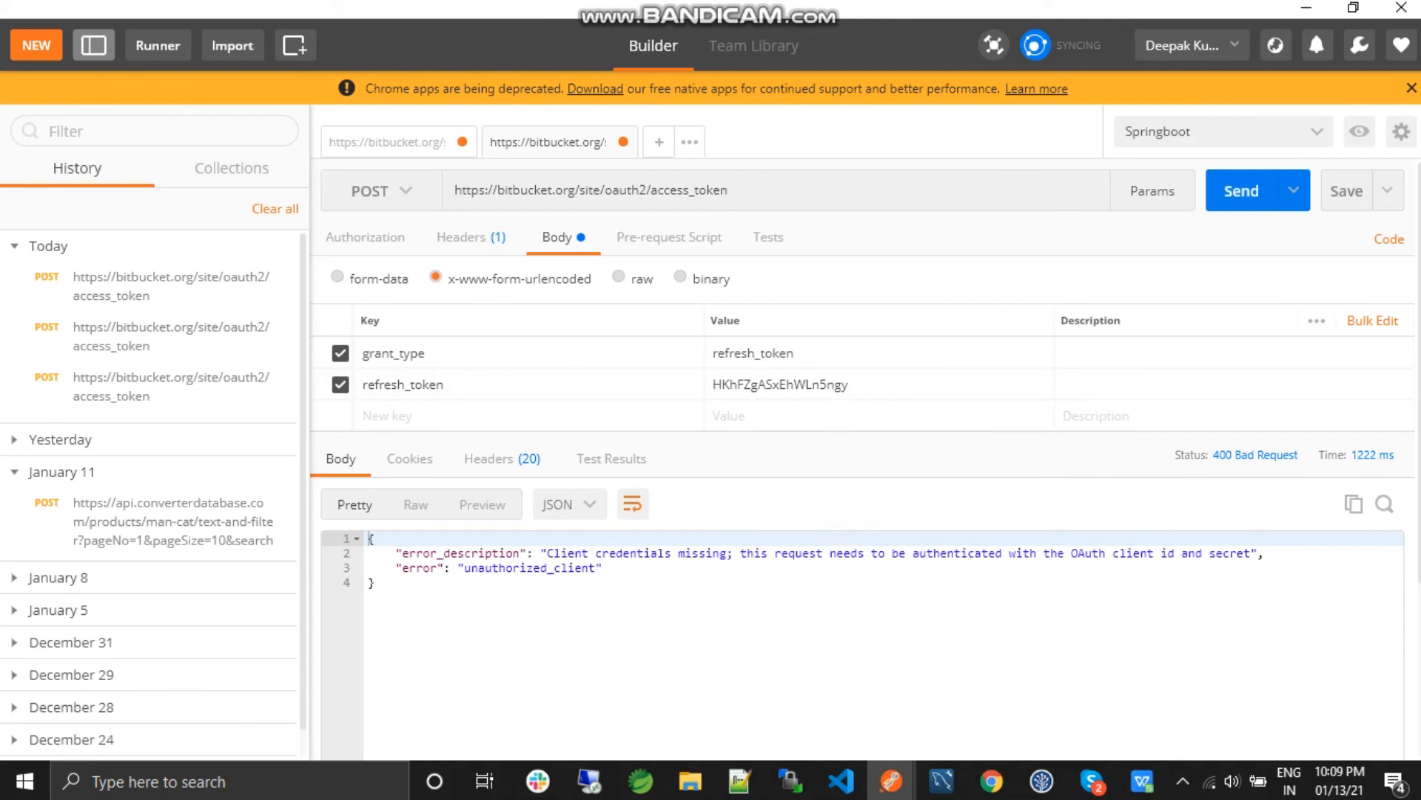
double_click(550, 551)
click(507, 551)
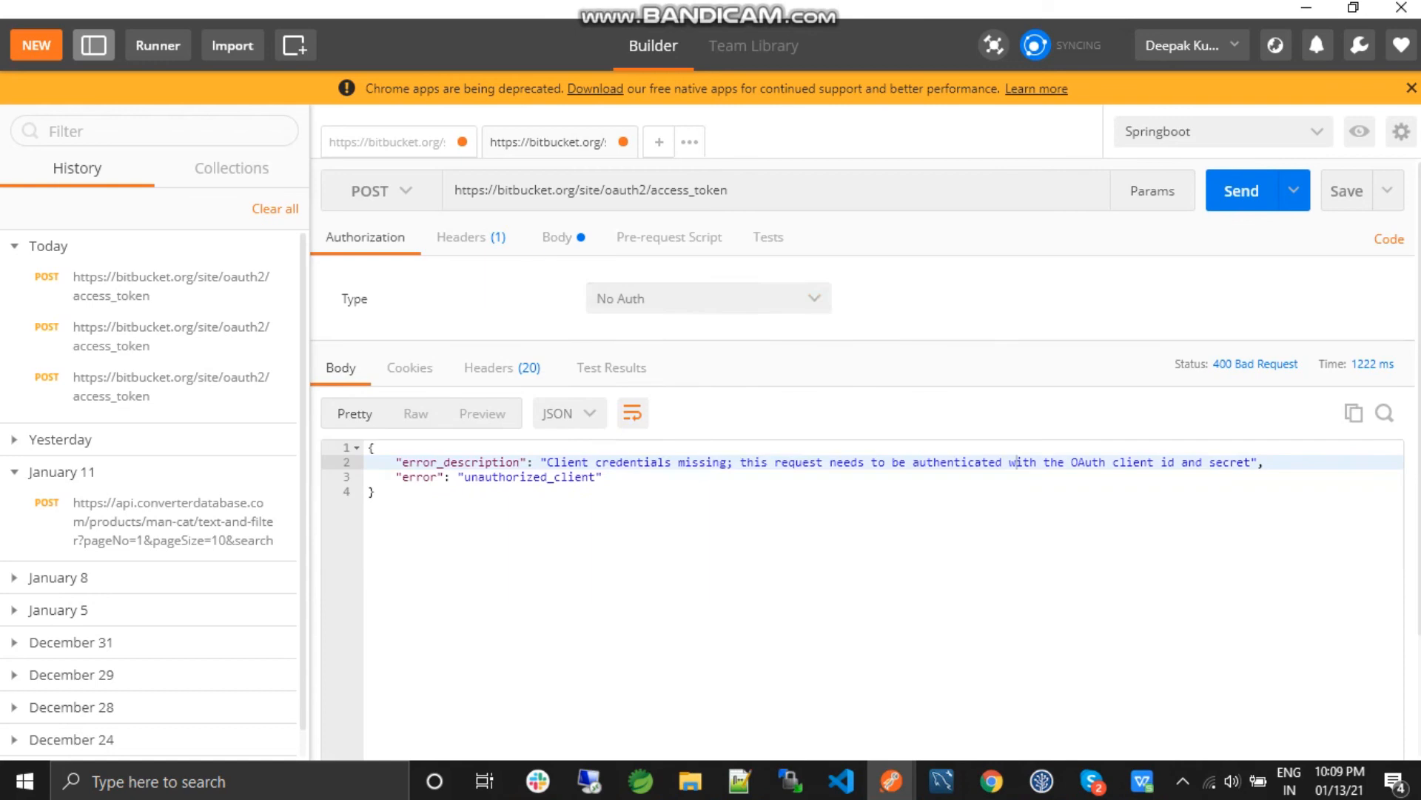
- Set Basic Auth with client id as username and secret as password, then resend for 200 OK
click(709, 298)
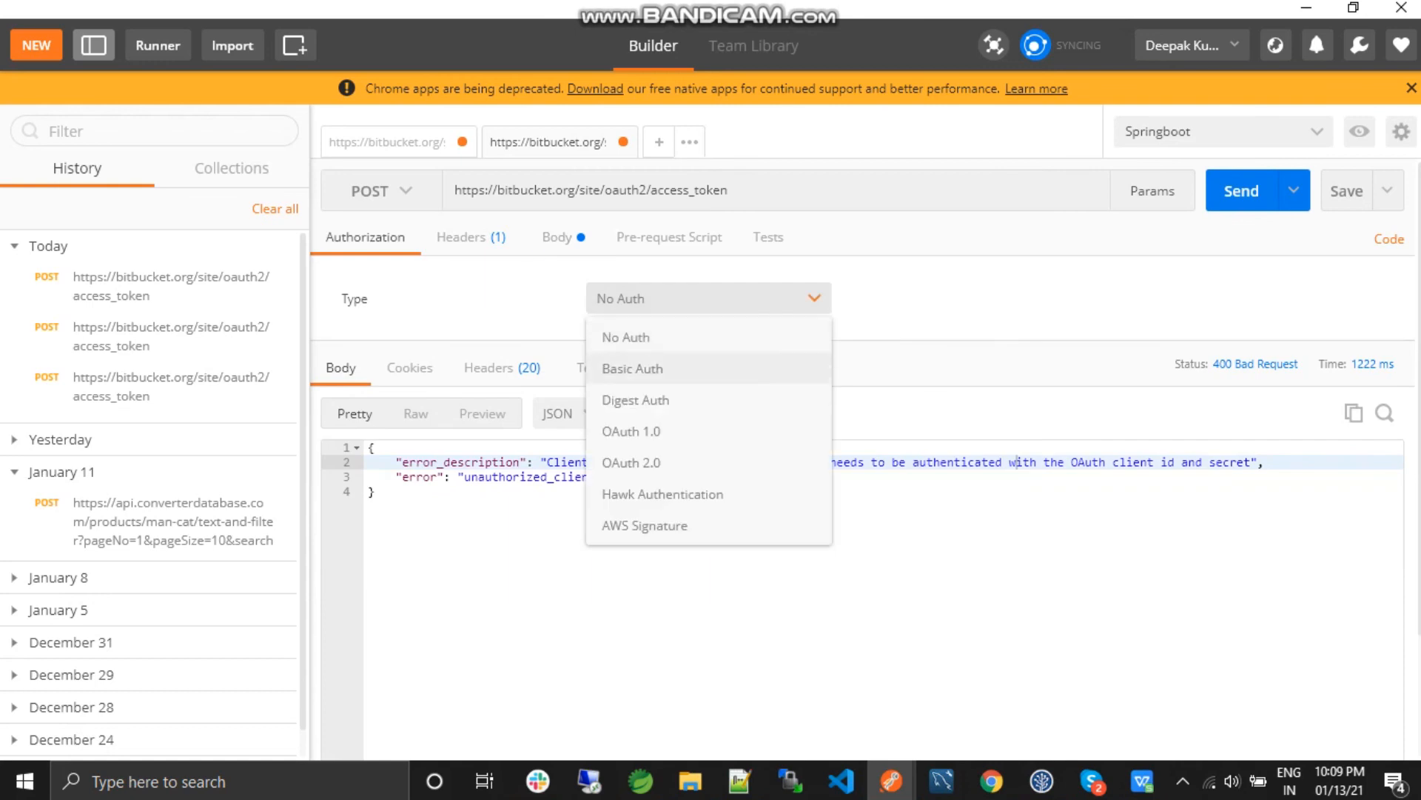
click(667, 367)
key(Tab)
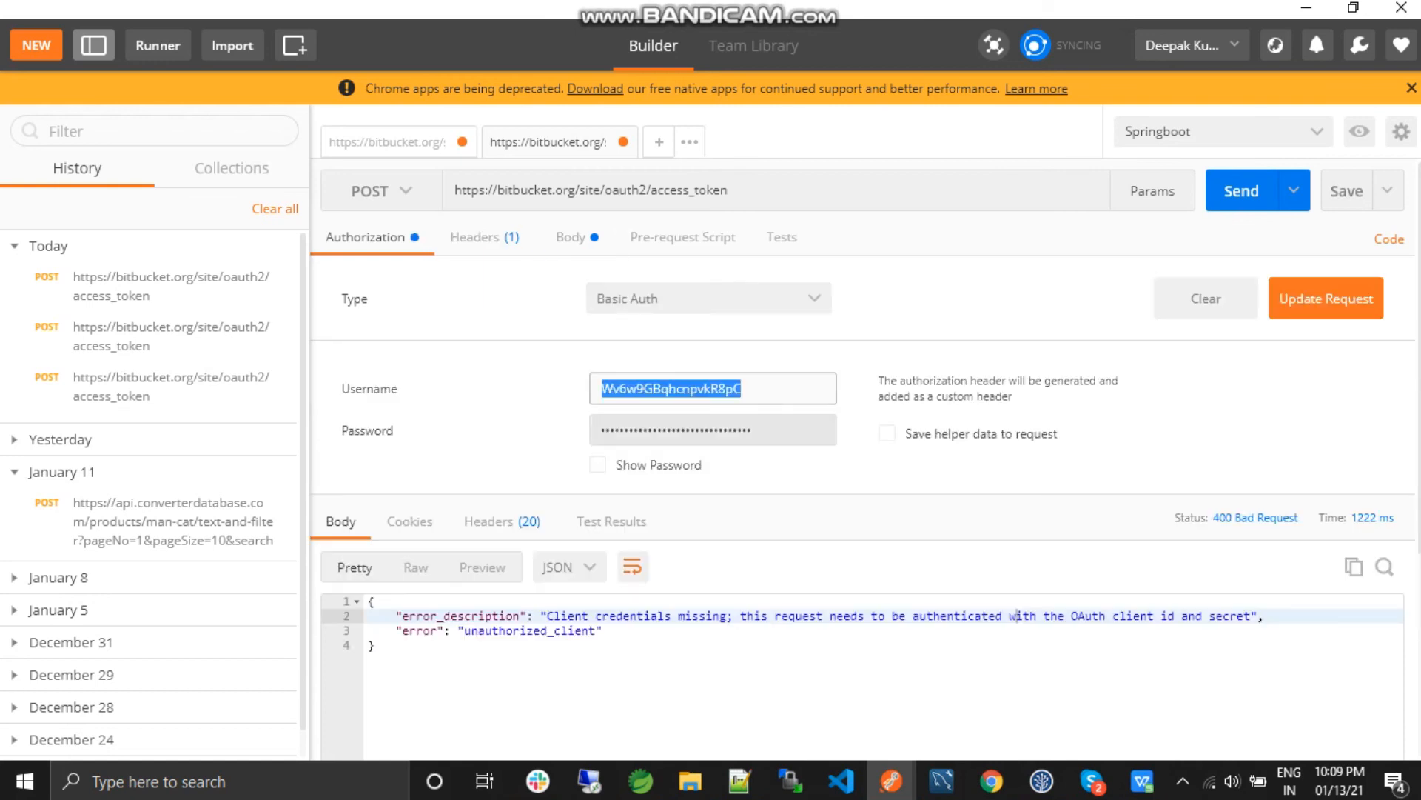
key(Tab)
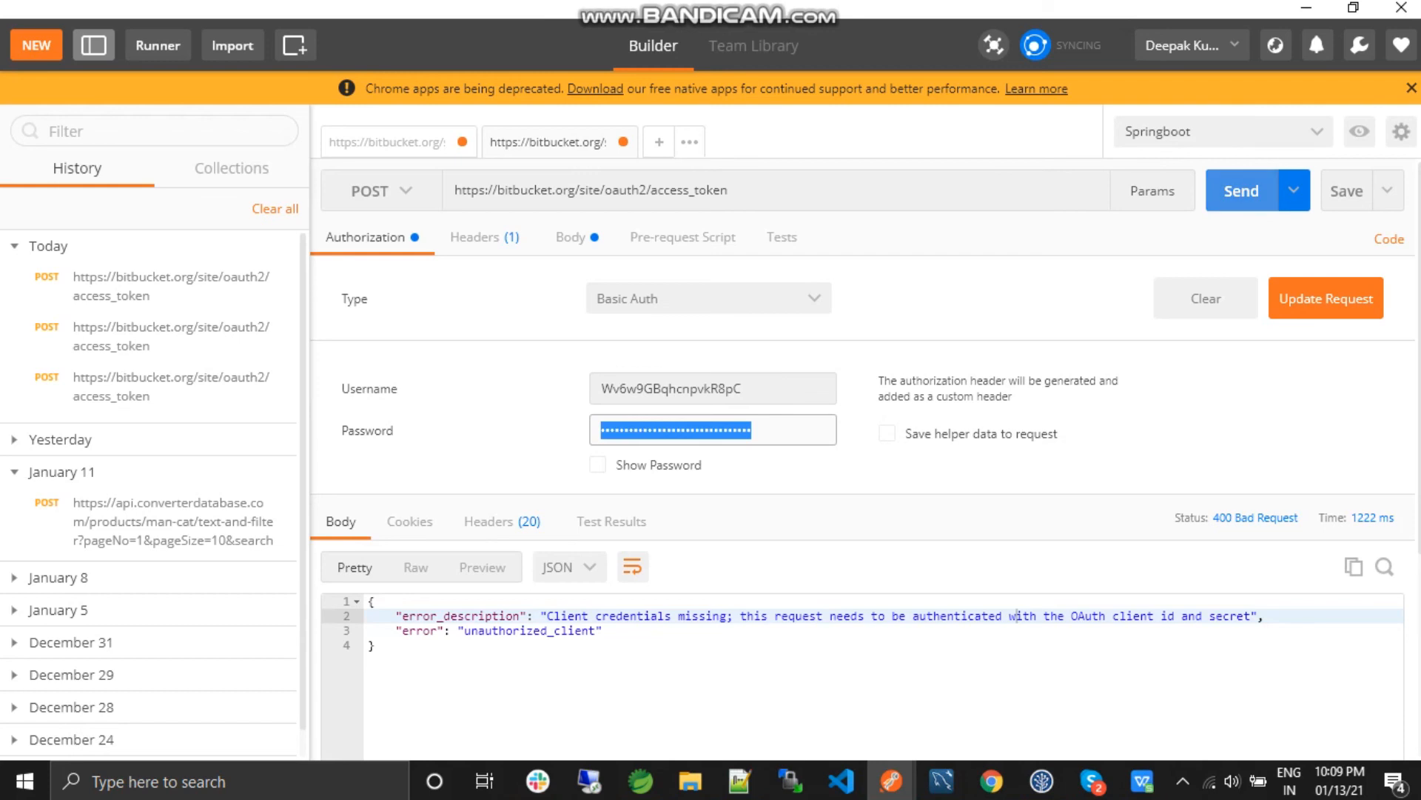
key(ctrl+Return)
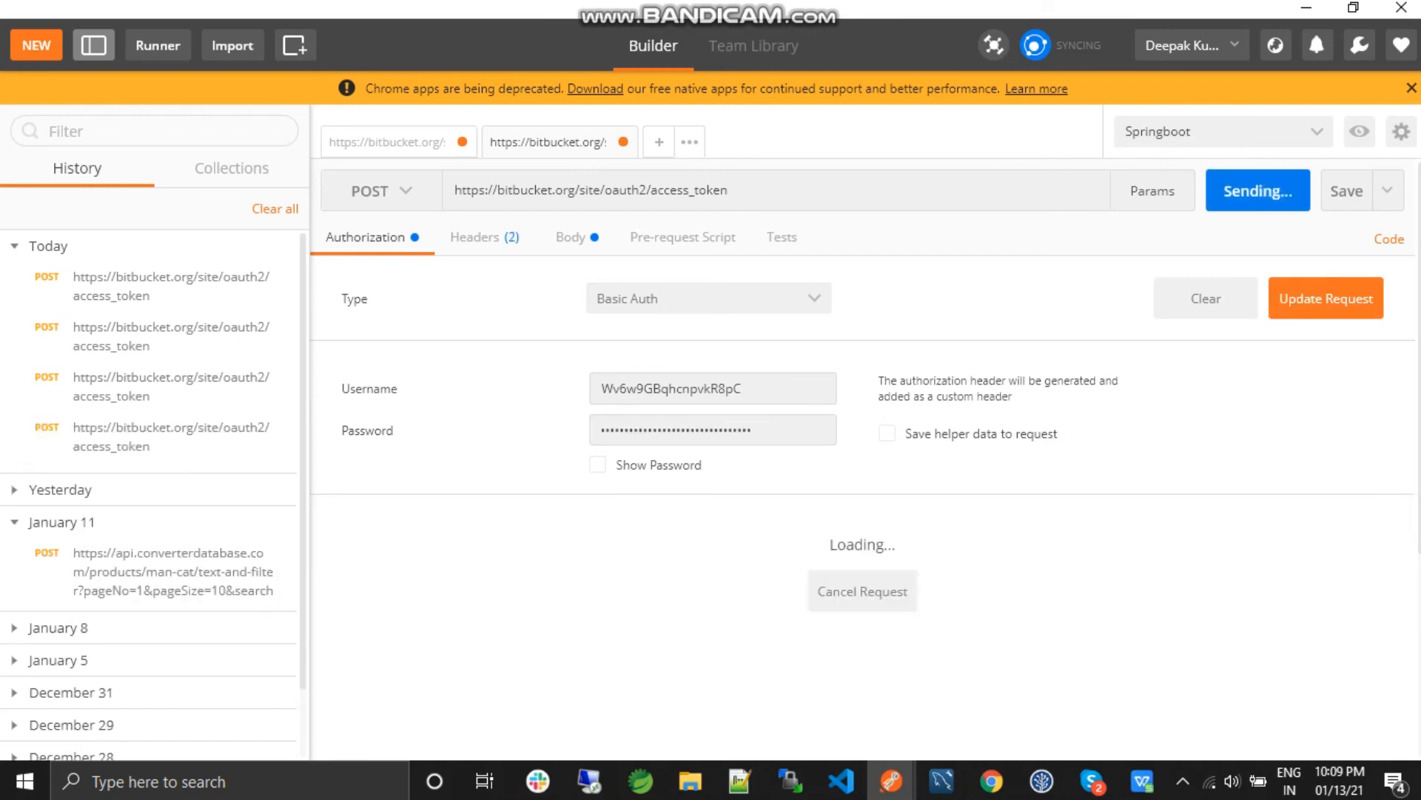
scroll(866, 500, down, 2)
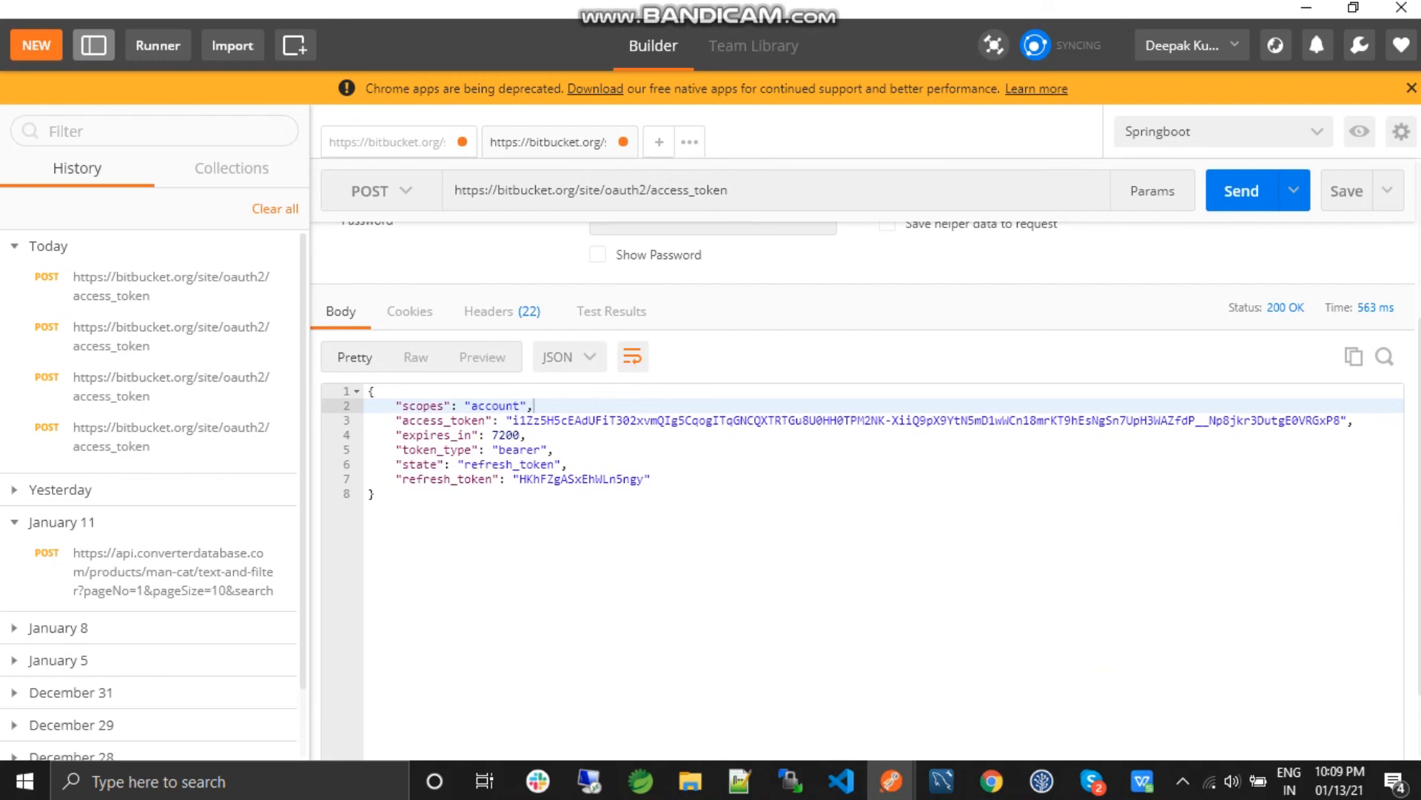
- Select the new access_token value in the 200 OK JSON response
key(ctrl+a)
key(ctrl+c)
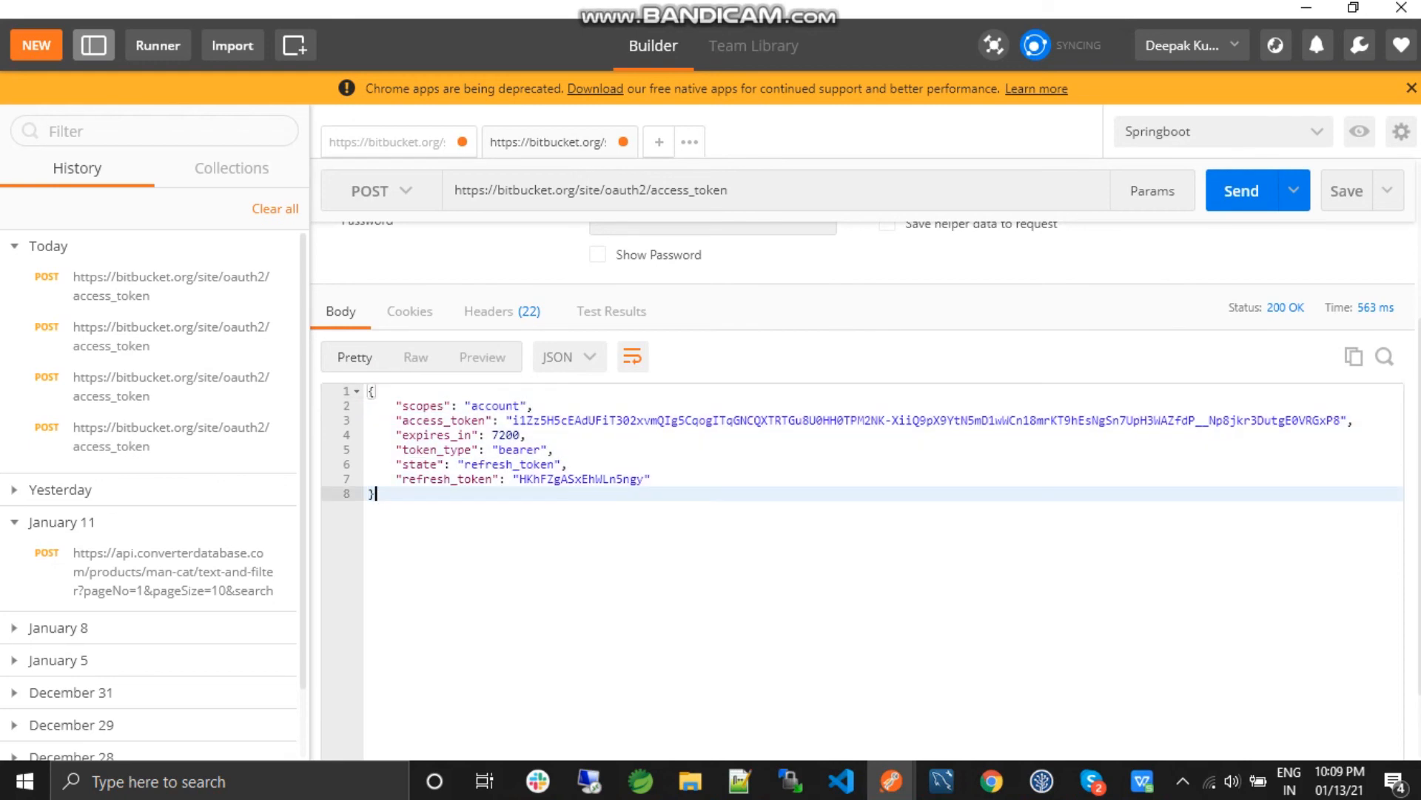
drag(511, 420, 1342, 420)
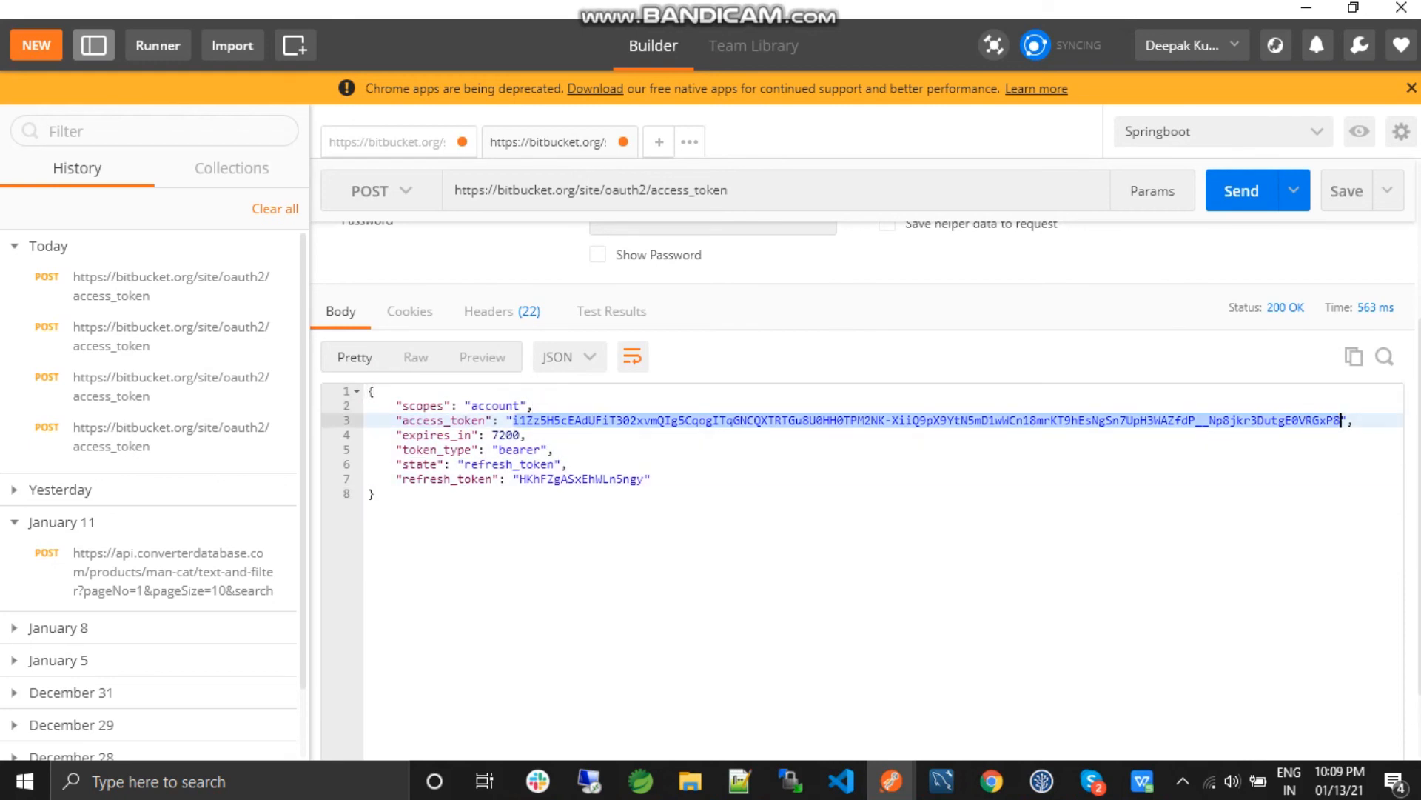
- Paste the new access token into a fresh untitled Notepad++ note
click(738, 780)
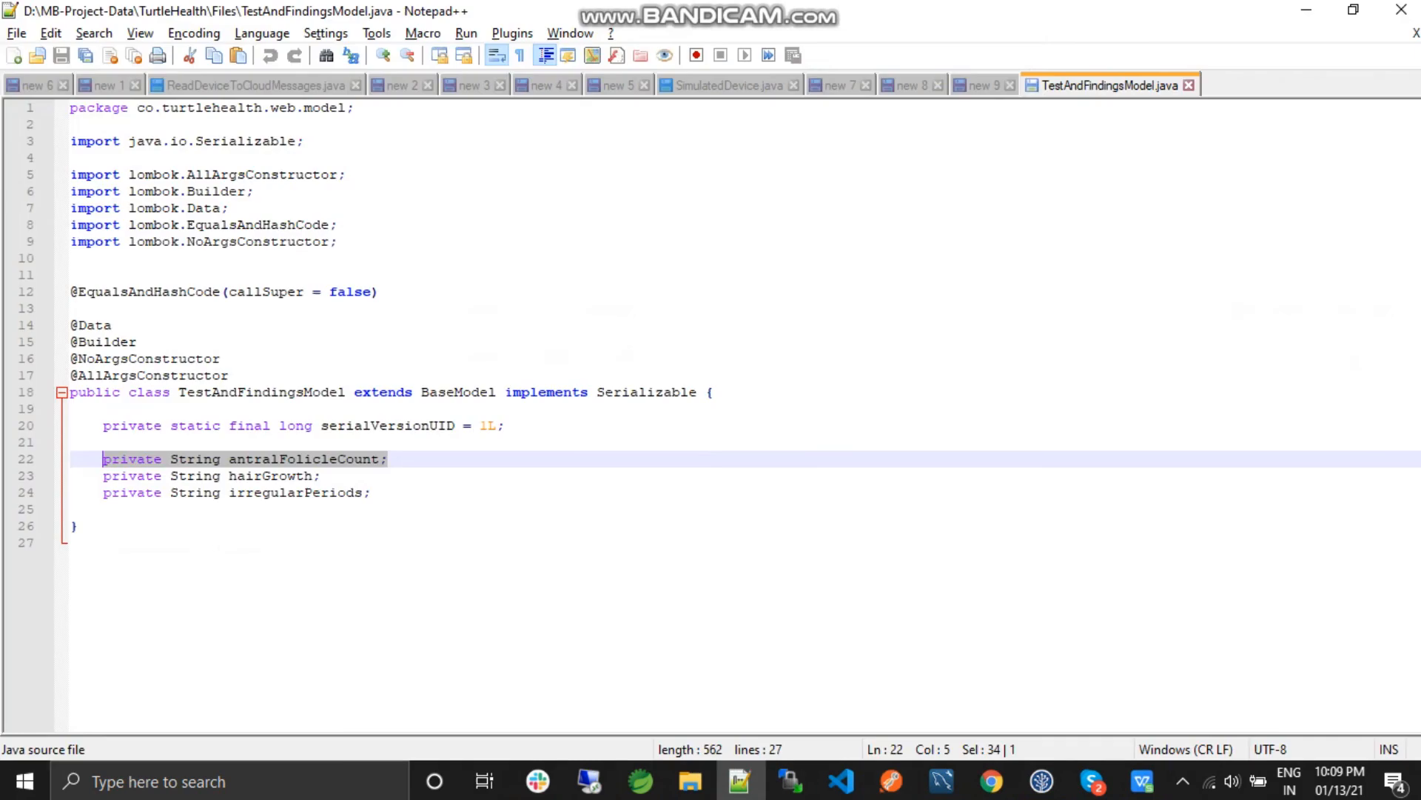
key(ctrl+n)
key(ctrl+v)
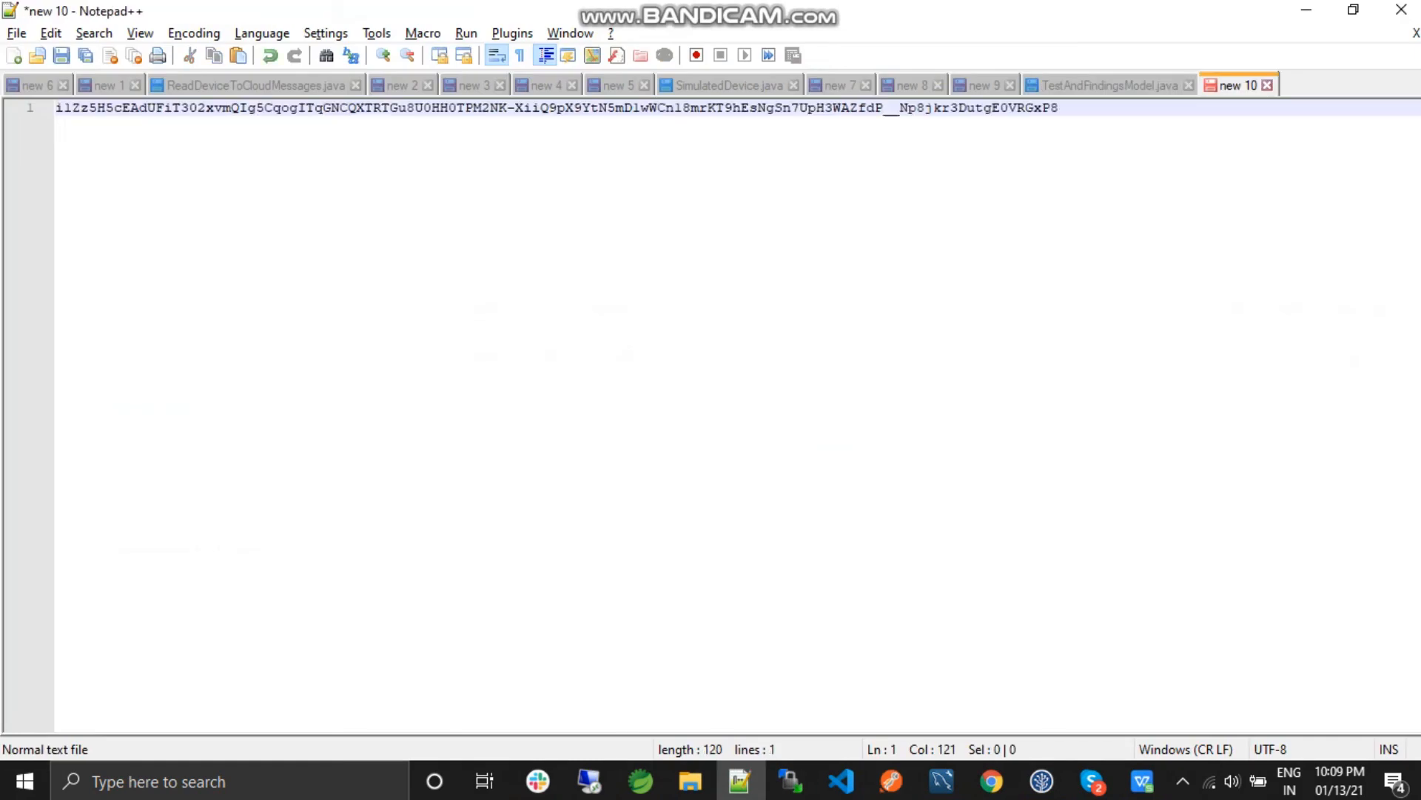
key(Return)
key(Return)
- Copy the earlier request's old access_token and paste it on a line below the new one
key(alt+Tab)
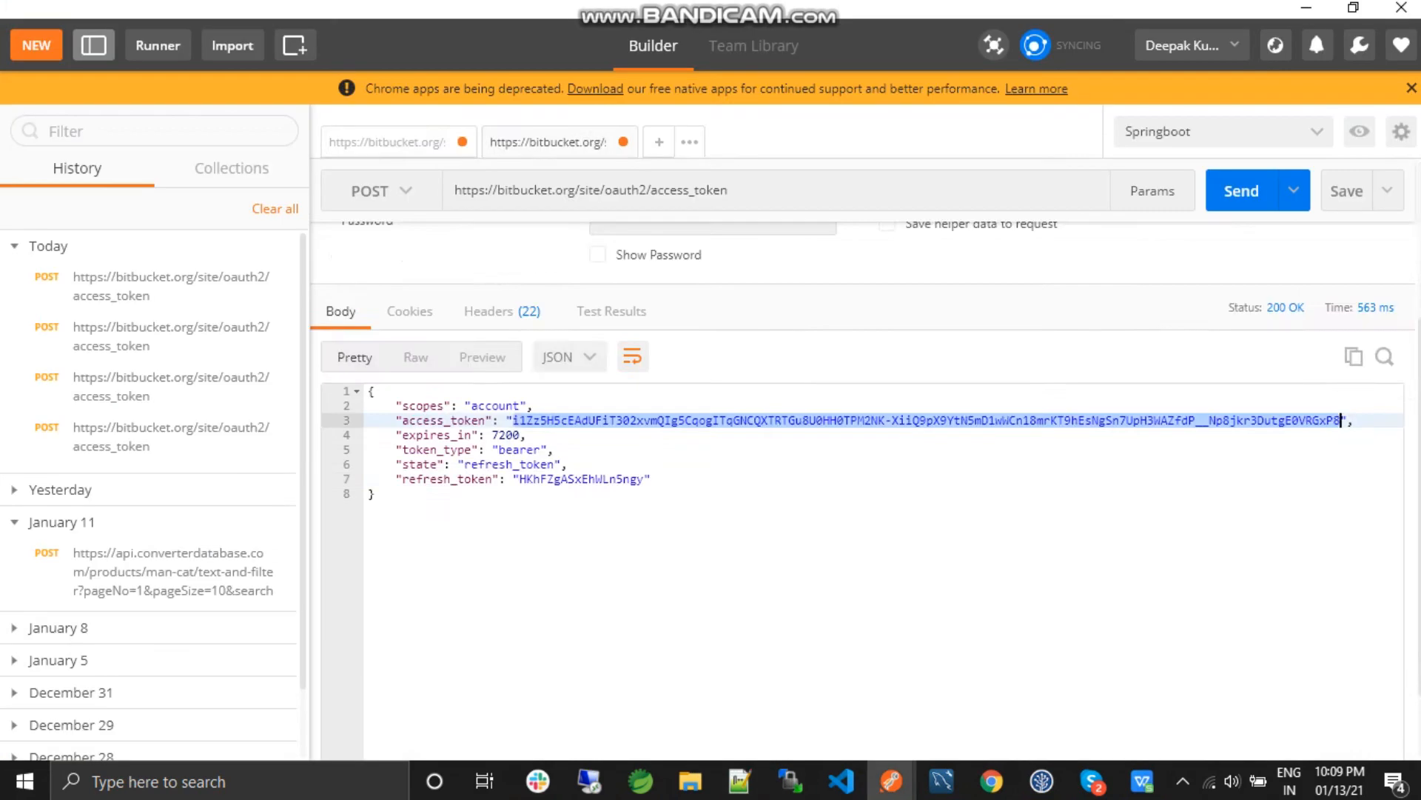
click(387, 143)
click(513, 567)
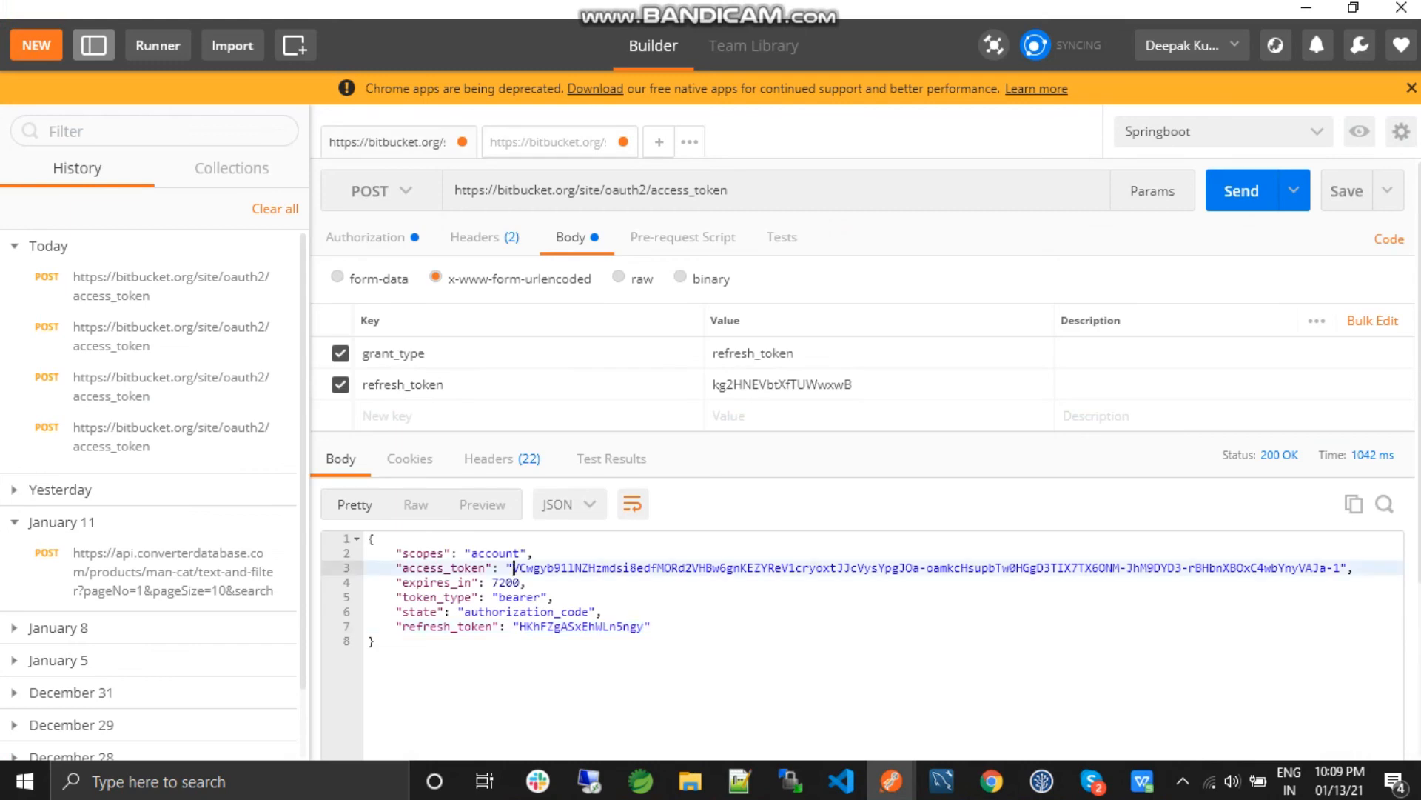
drag(514, 567, 1341, 568)
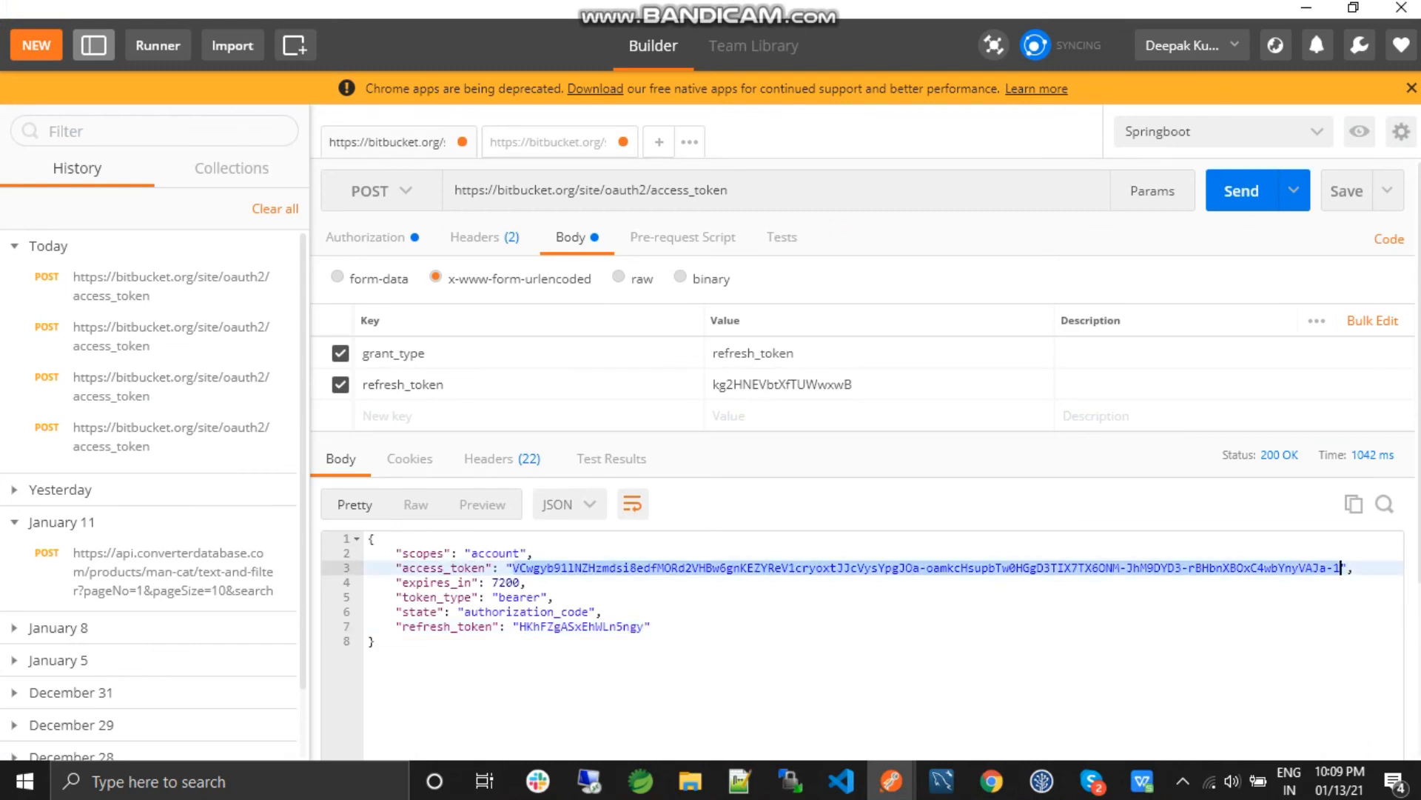
key(ctrl+c)
key(alt+Tab)
key(ctrl+v)
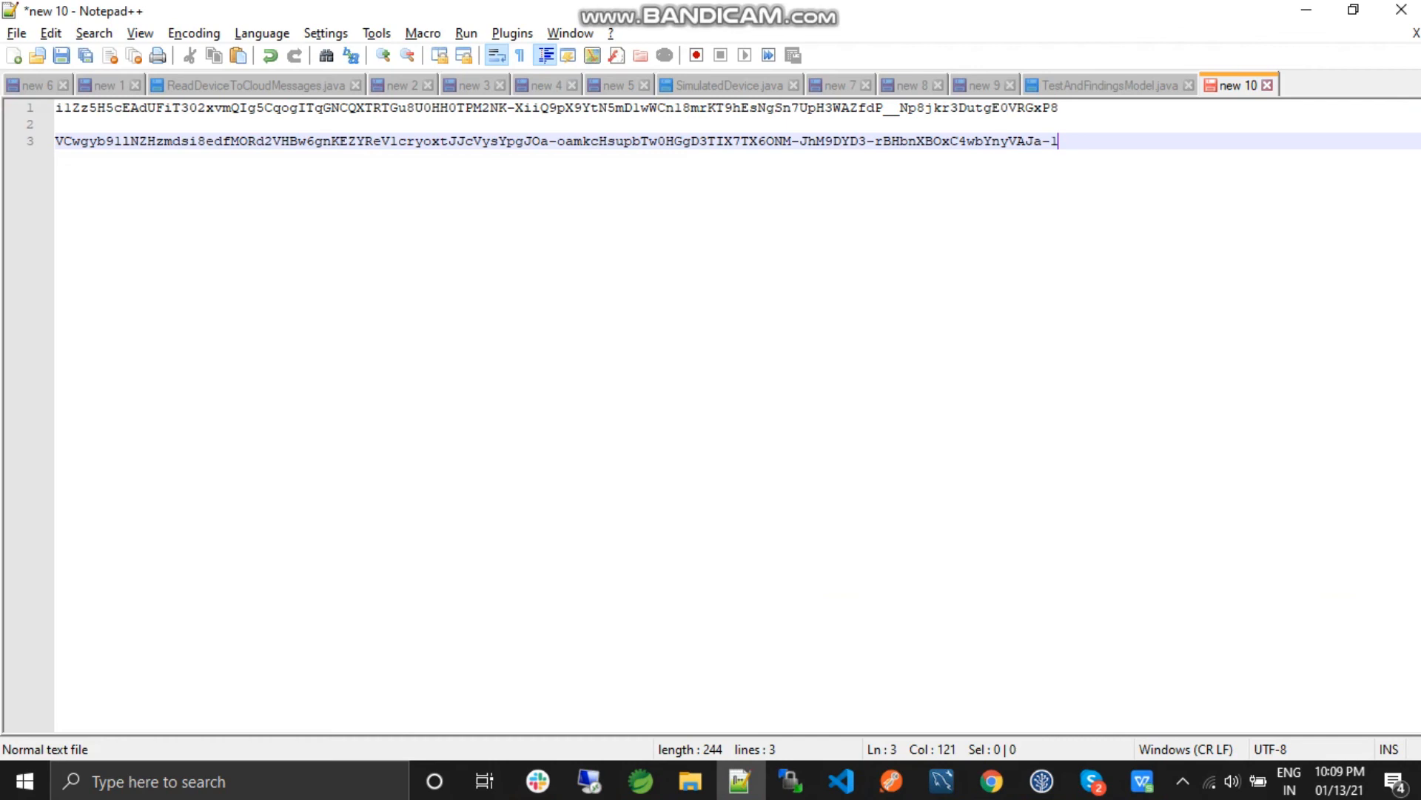
- Select the returned refresh_token values in both responses and switch back to the docs
key(alt+Tab)
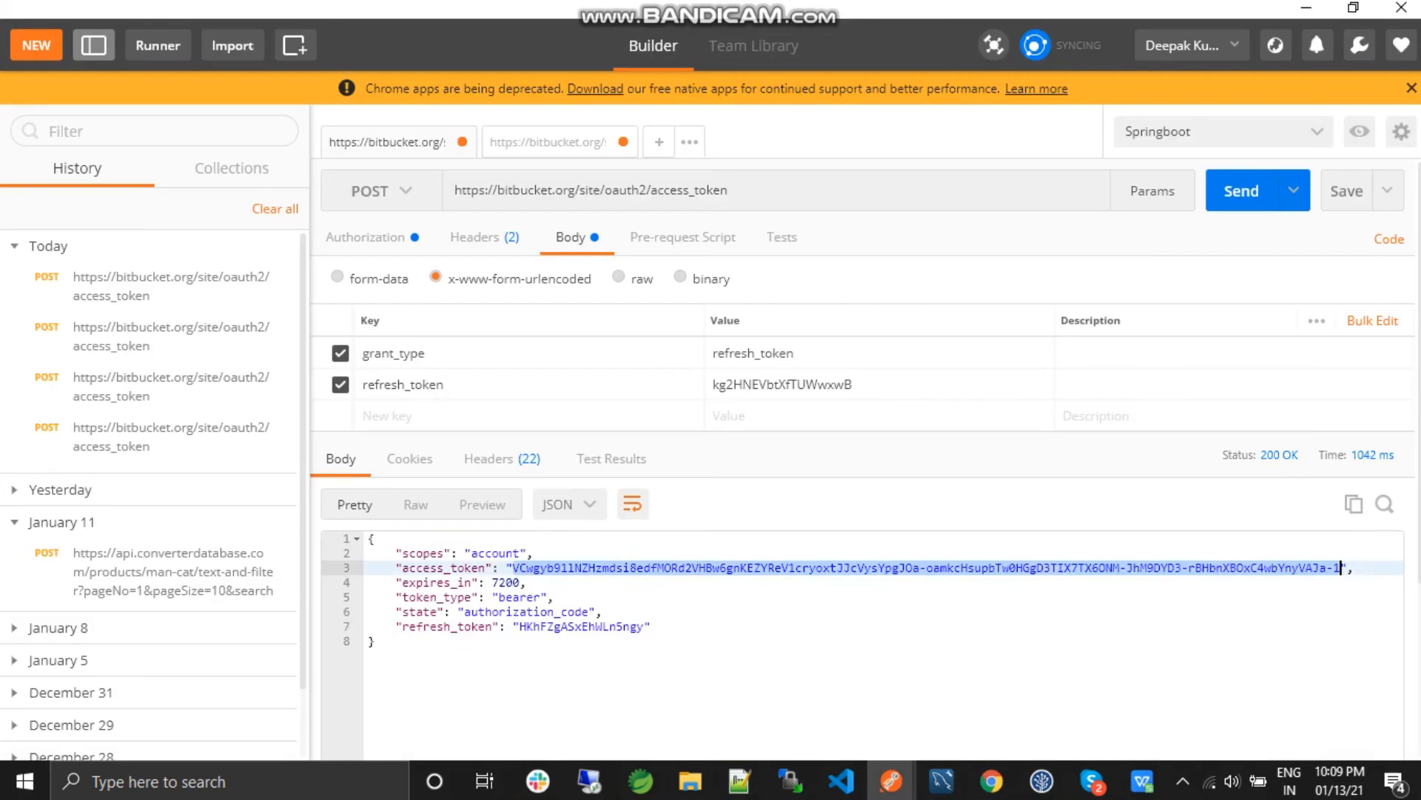
double_click(581, 627)
key(ctrl+Tab)
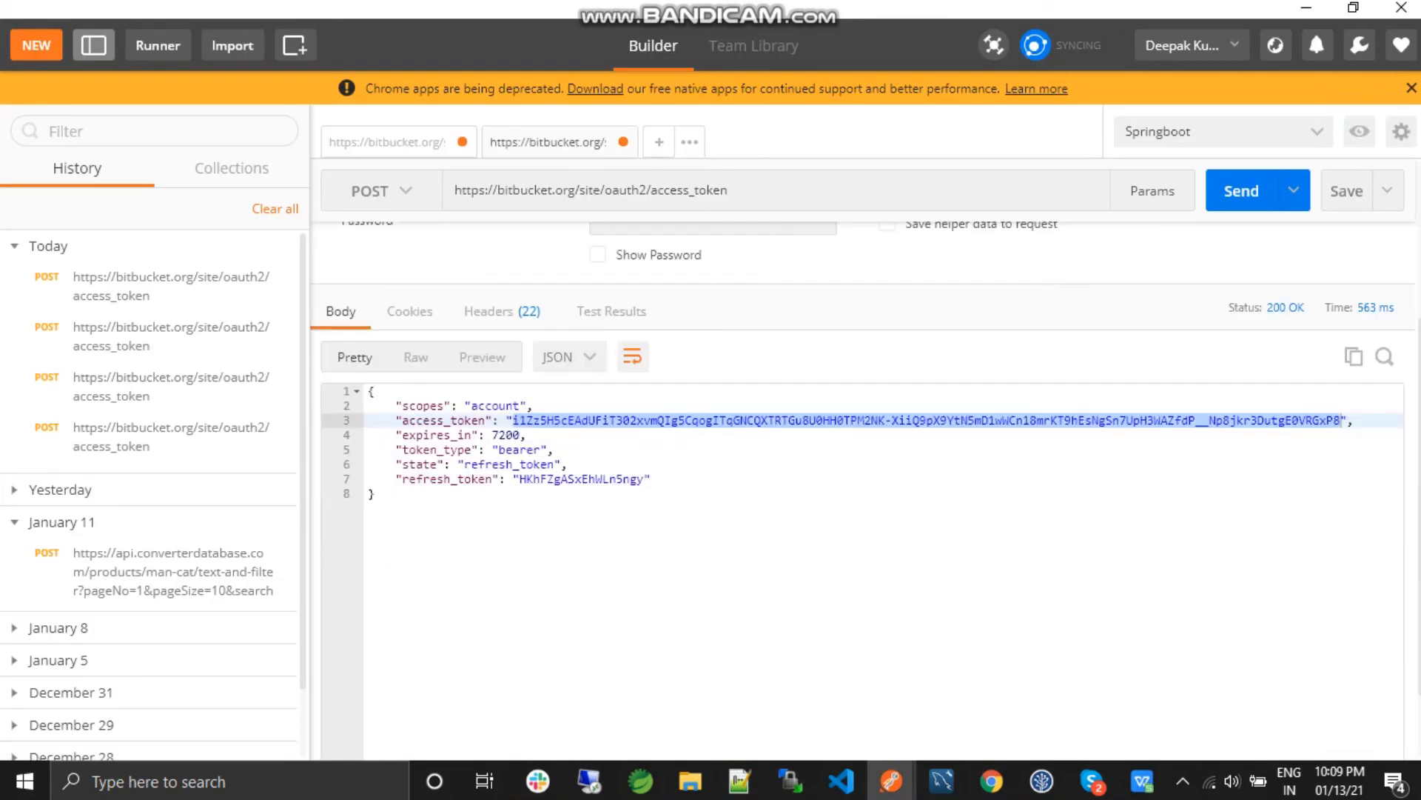
double_click(523, 478)
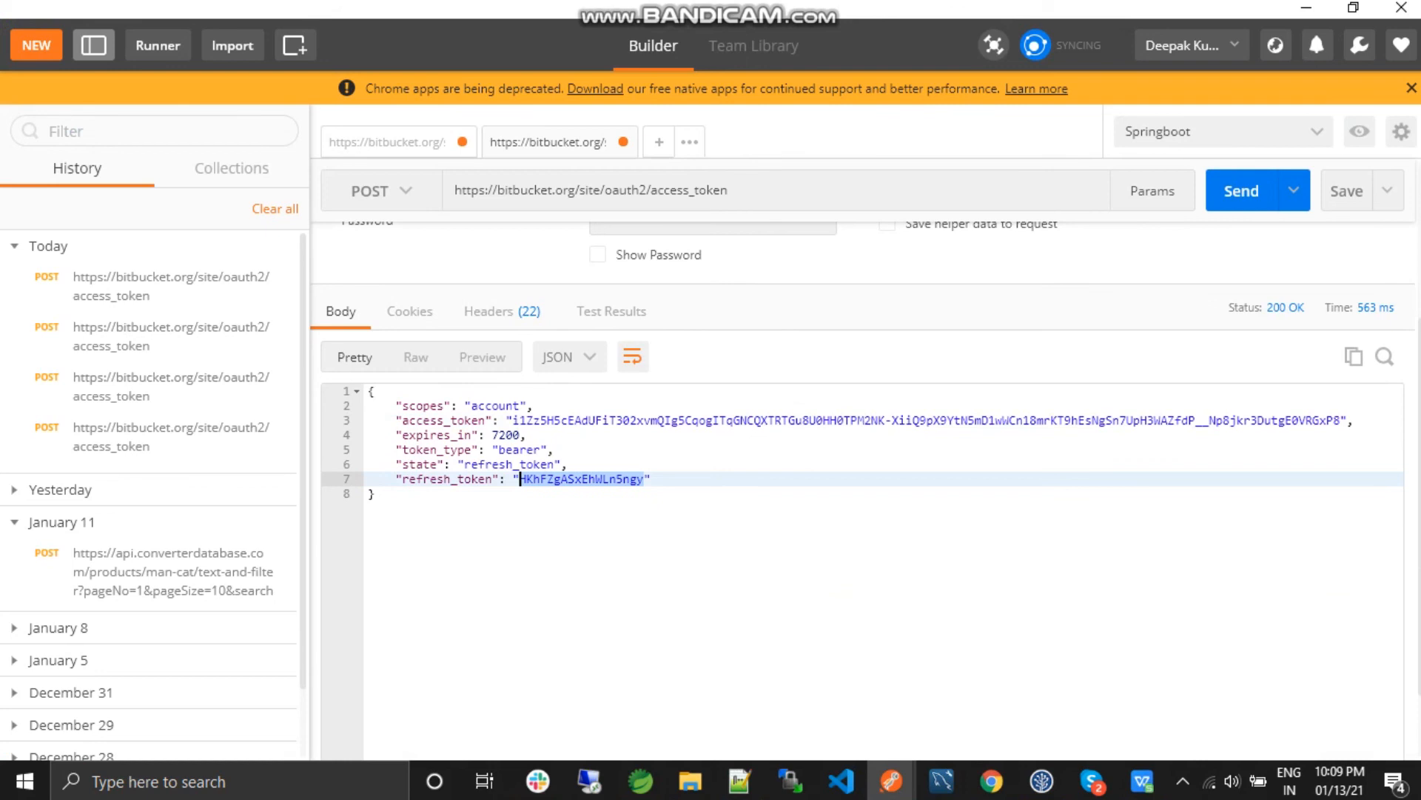
key(alt+Tab)
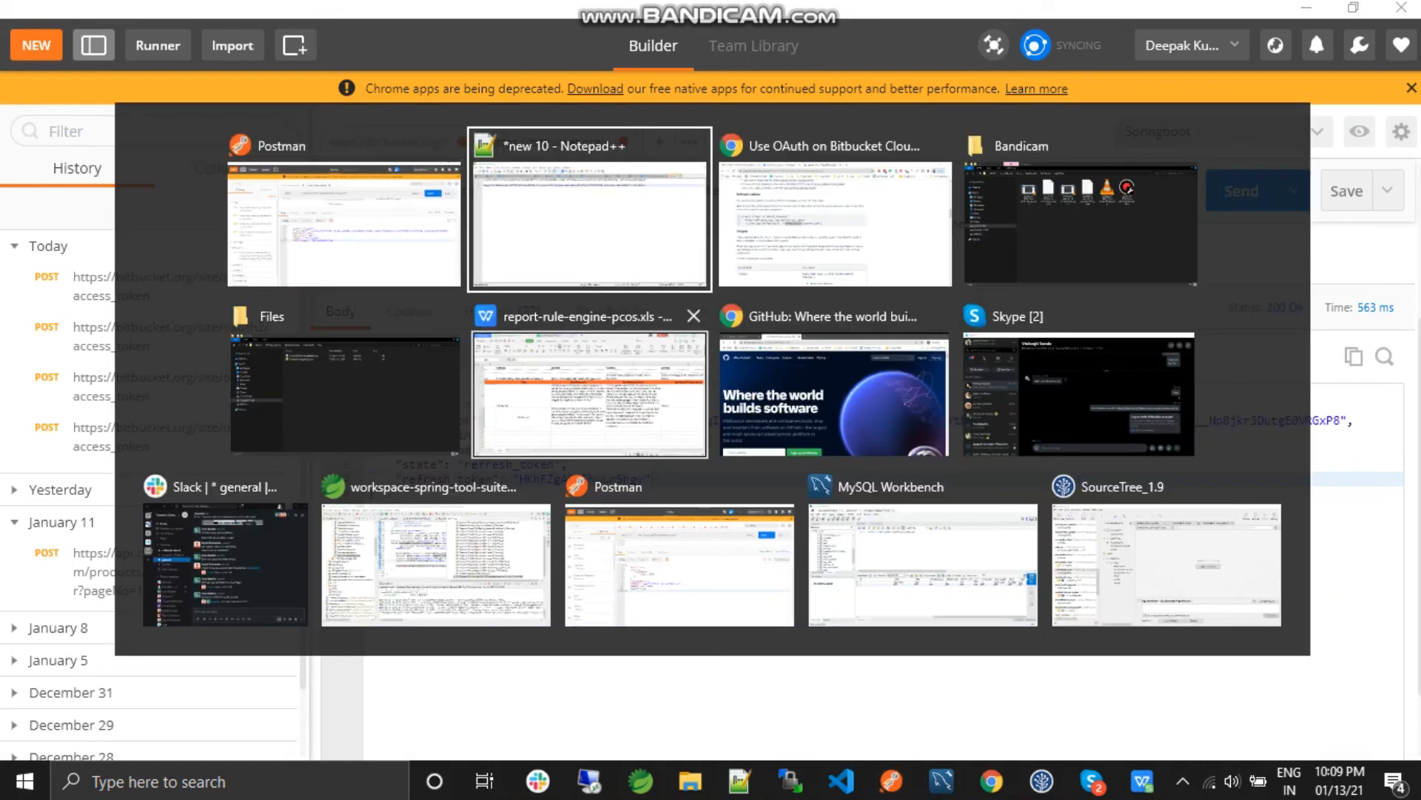
click(344, 223)
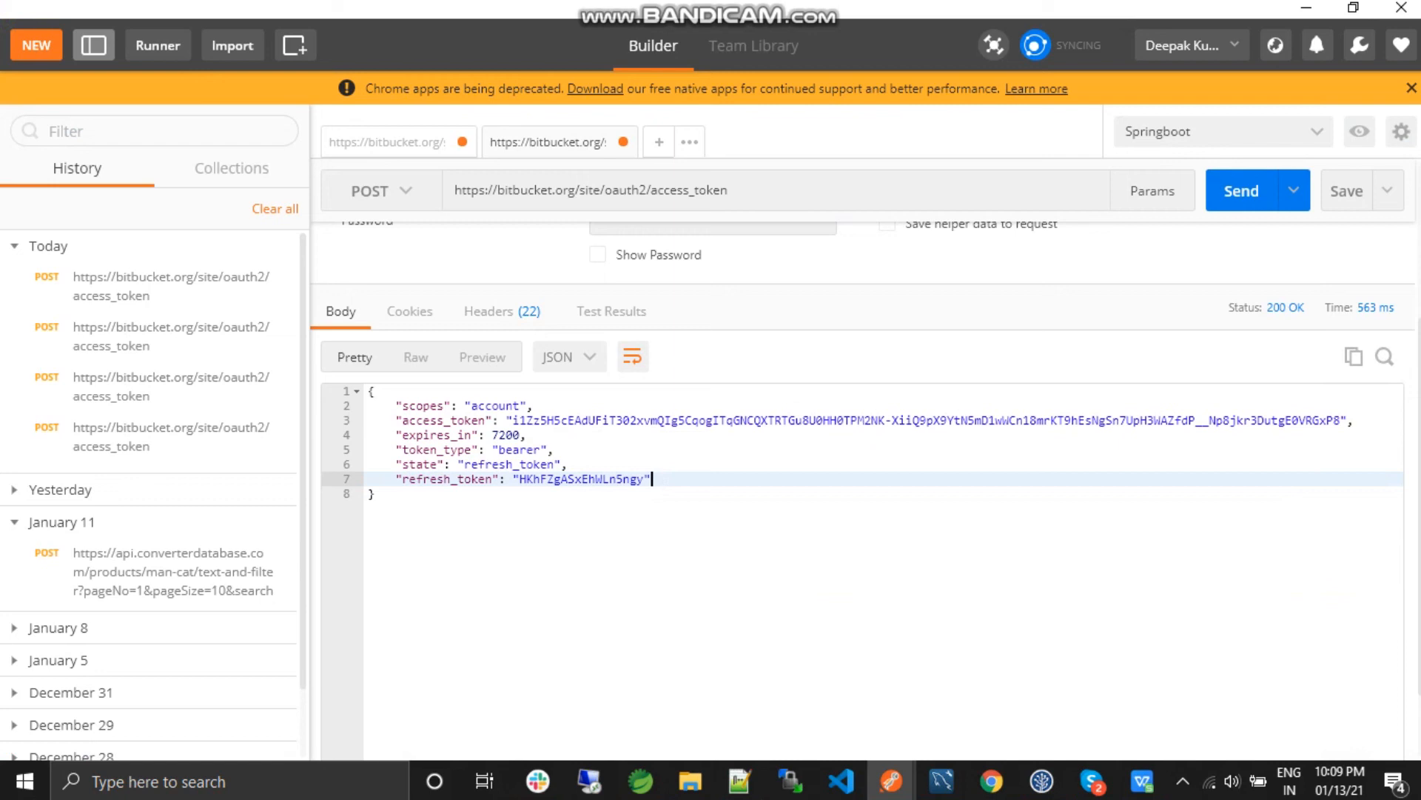
key(Left)
key(ctrl+shift+Left)
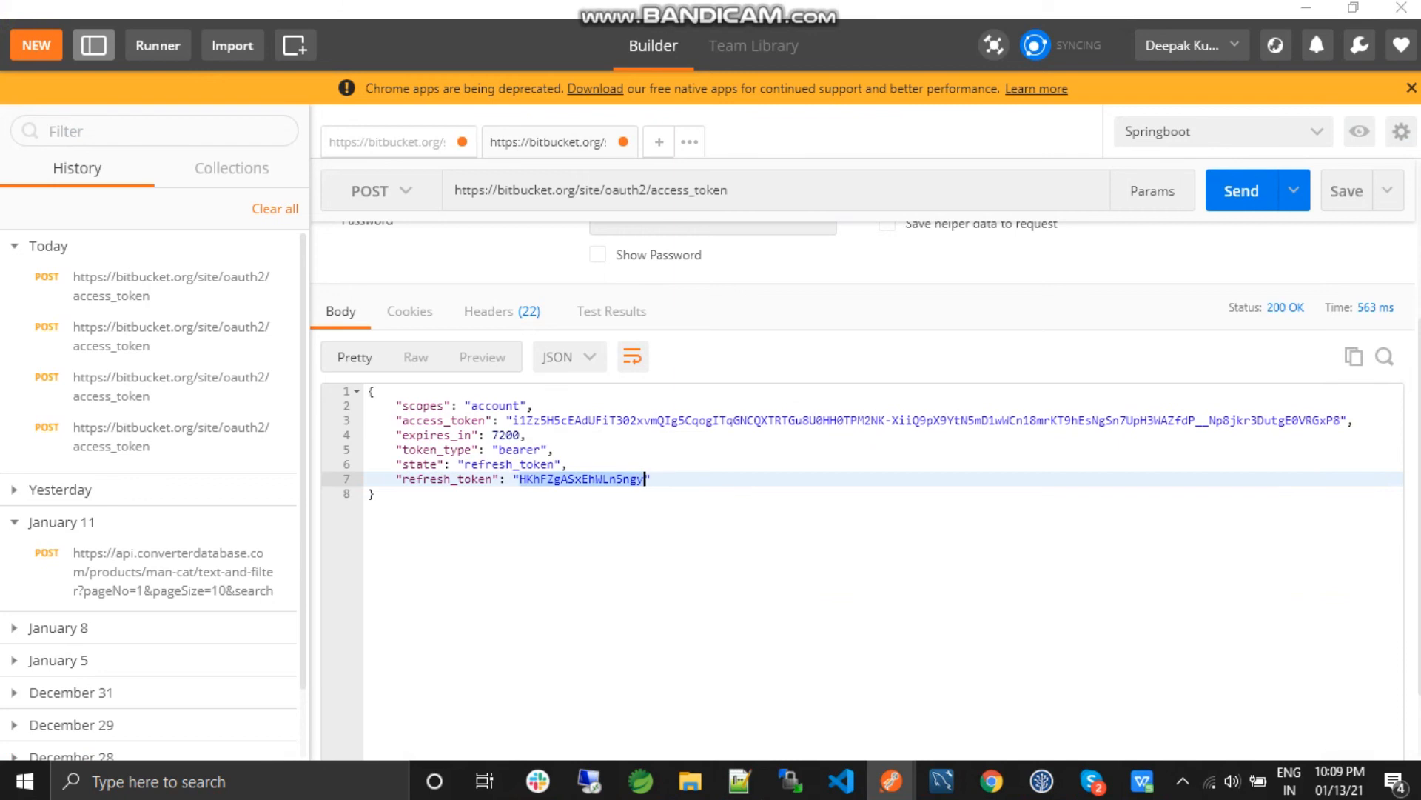
key(alt+Tab)
key(alt+Tab)
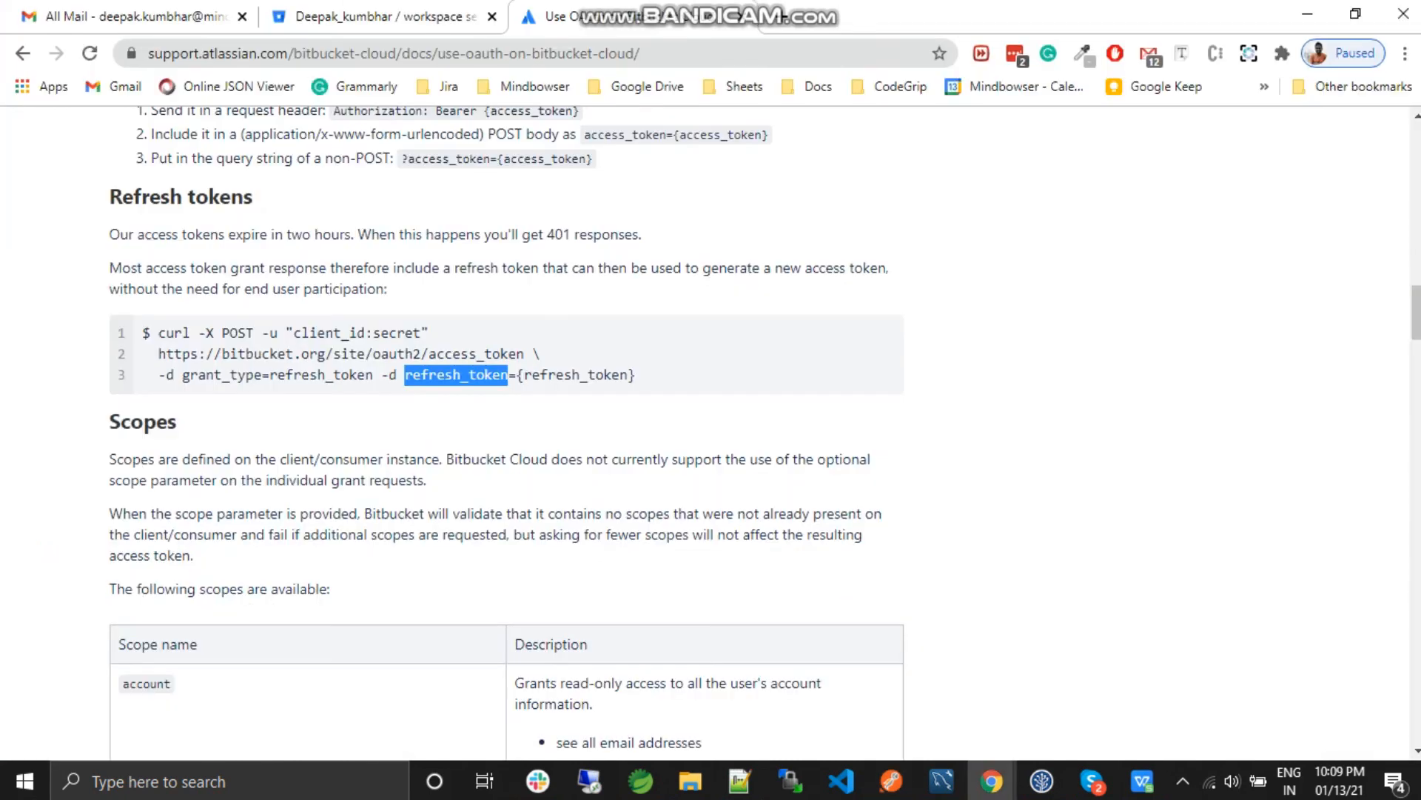